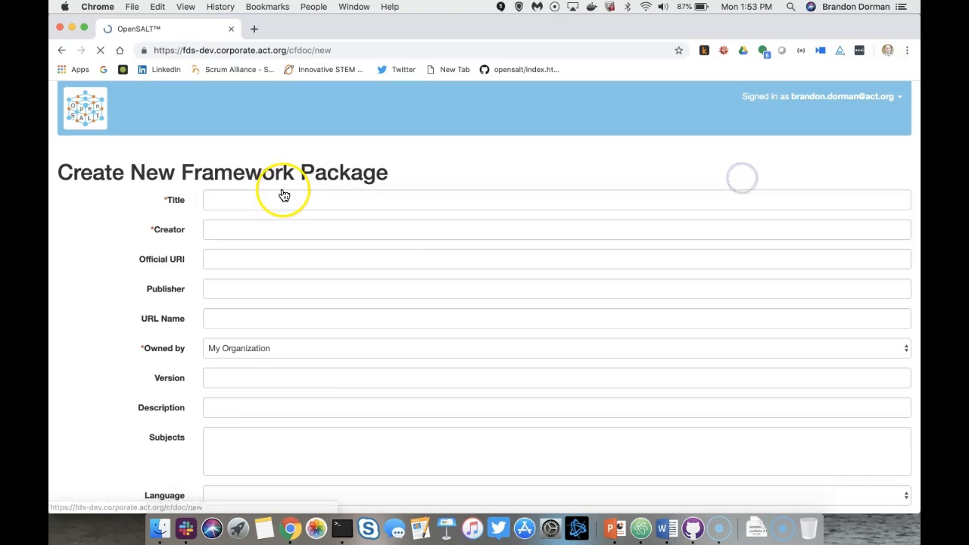
# Give the new framework package the title "Sample Framework".
pyautogui.write('SAmpl')
pyautogui.press('BackSpace')
pyautogui.press('BackSpace')
pyautogui.press('BackSpace')
pyautogui.press('BackSpace')
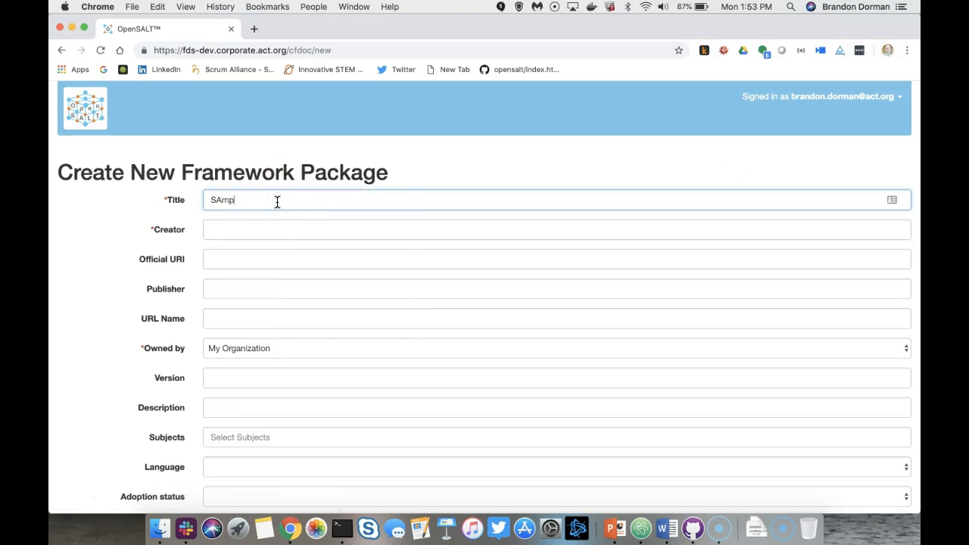
pyautogui.write('ample Framework')
# Enter the creator's first name for the framework package.
pyautogui.click(241, 228)
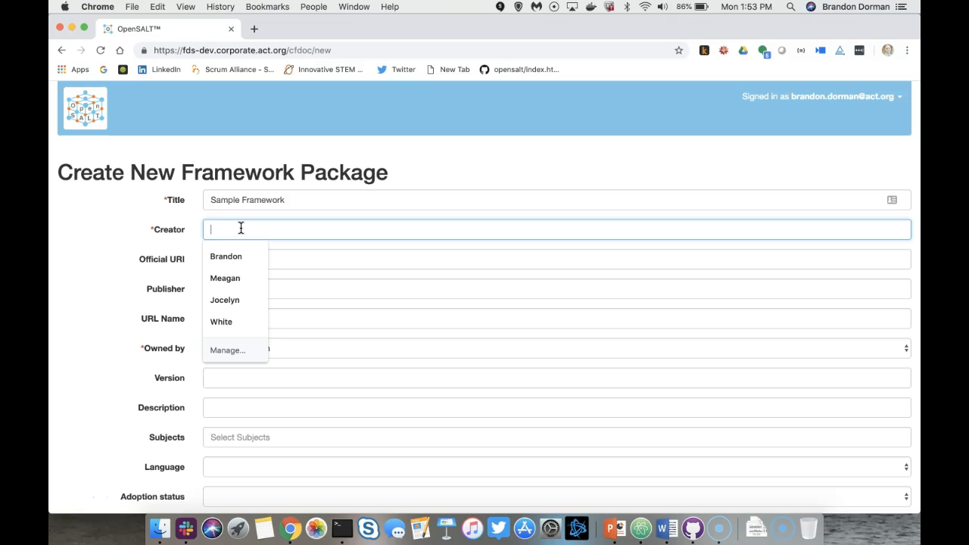
pyautogui.write('B')
pyautogui.press('Down')
pyautogui.press('Return')
pyautogui.press('Tab')
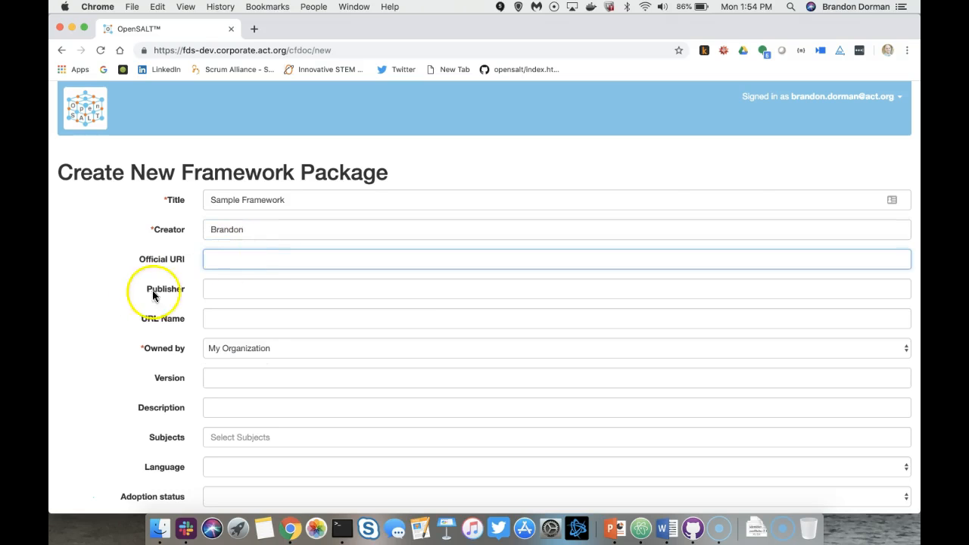
# Describe the framework package as "Sample Framework for tutorial purposes".
pyautogui.scroll(-5, 144, 360)
pyautogui.click(78, 433)
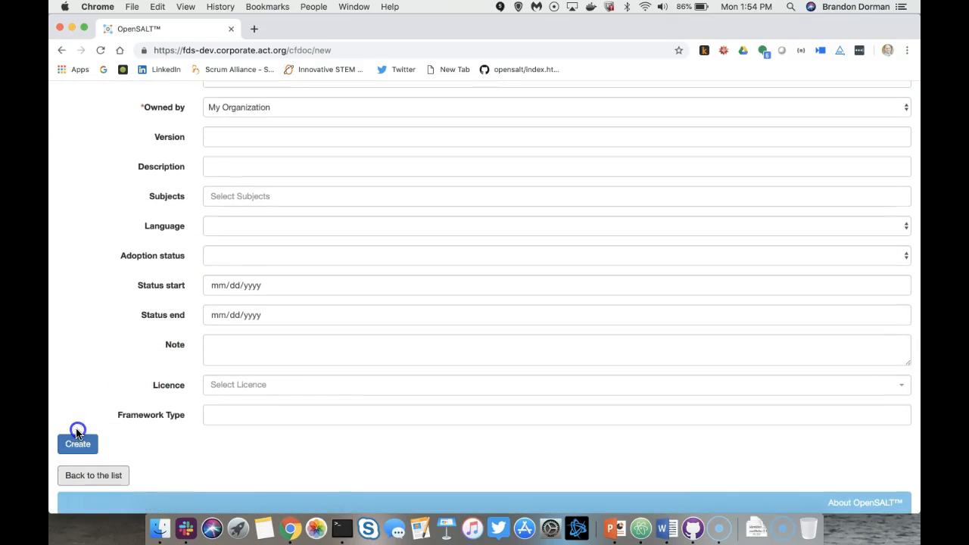
pyautogui.click(260, 166)
pyautogui.write('Sample Framework for')
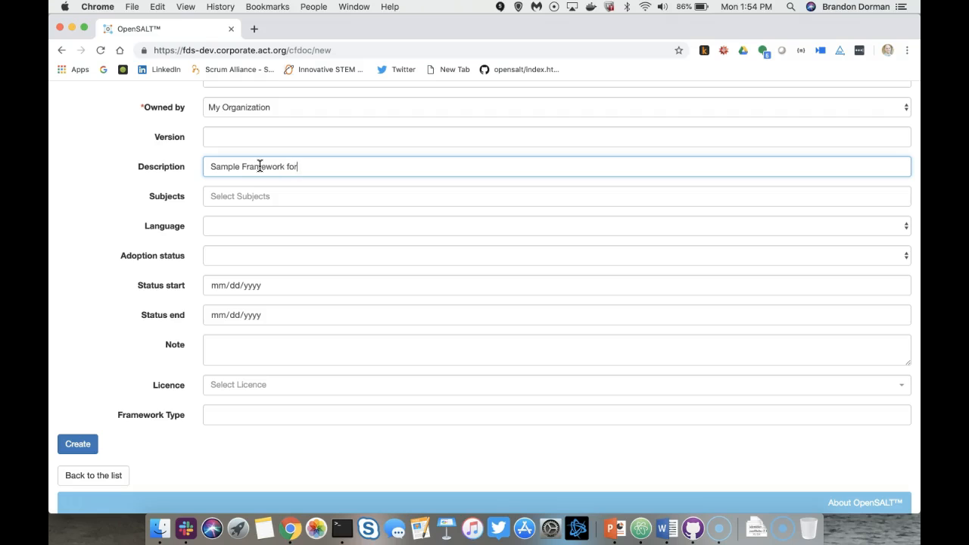
pyautogui.write(' tutorial purposes')
pyautogui.click(221, 196)
pyautogui.write('Math')
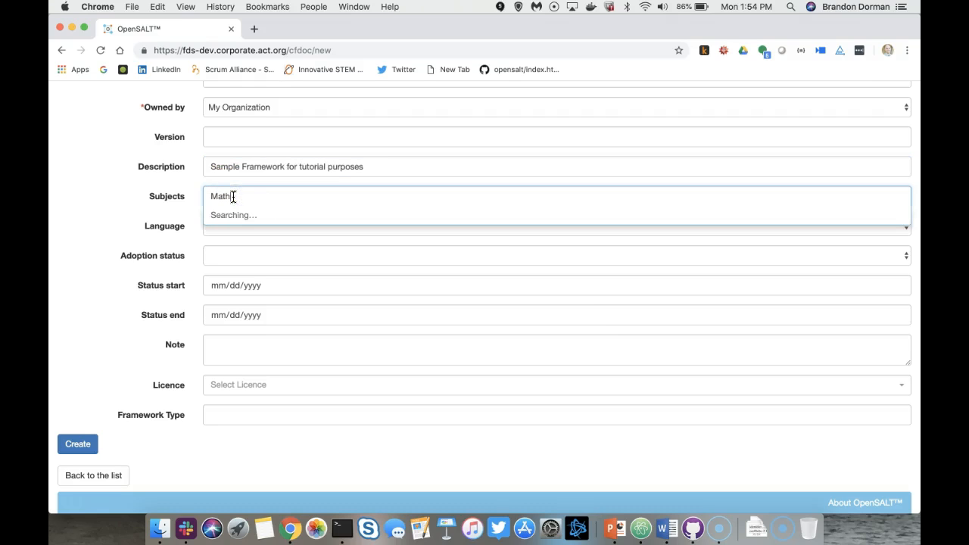
pyautogui.moveTo(236, 202); pyautogui.dragTo(183, 198)
pyautogui.press('BackSpace')
# Set the framework package's language to English and its adoption status to Draft.
pyautogui.click(225, 230)
pyautogui.click(227, 239)
pyautogui.click(231, 252)
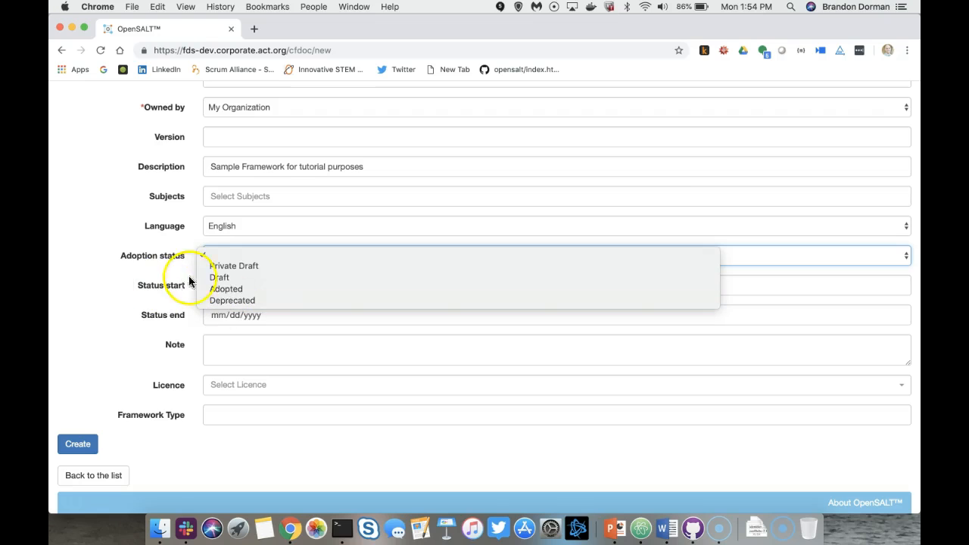
pyautogui.click(228, 277)
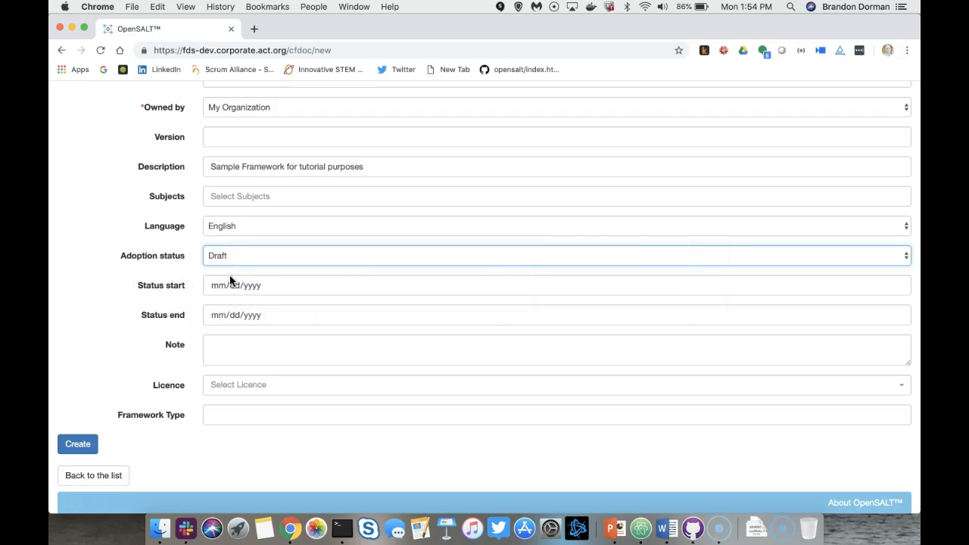
# Choose the Attribution 4.0 International licence and version 1.0, completing creation of the framework package.
pyautogui.click(235, 385)
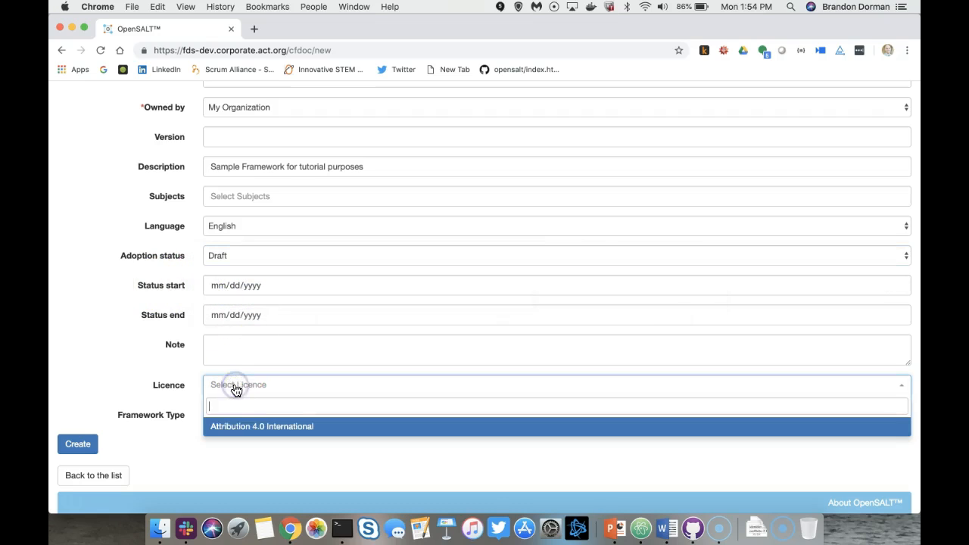
pyautogui.click(242, 427)
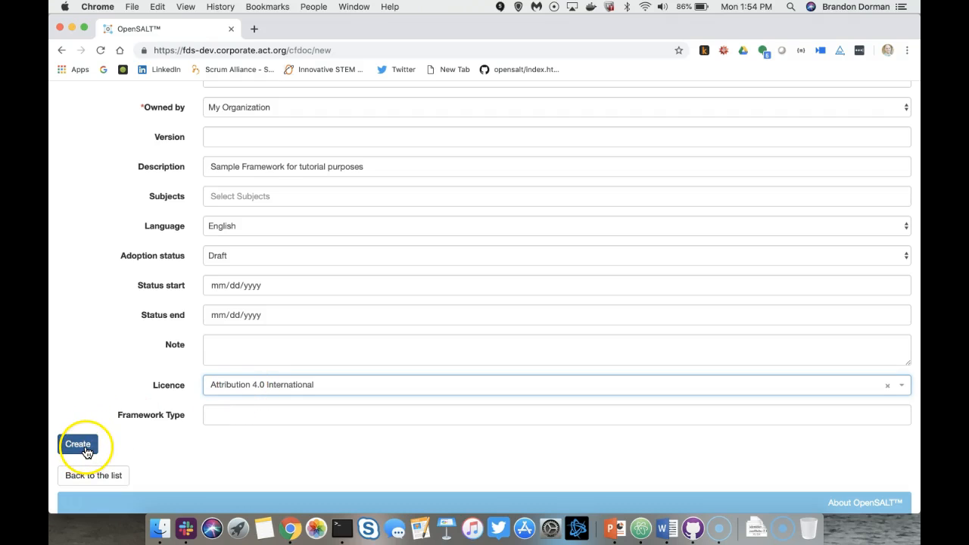
pyautogui.click(244, 141)
pyautogui.write('1.0')
pyautogui.click(89, 446)
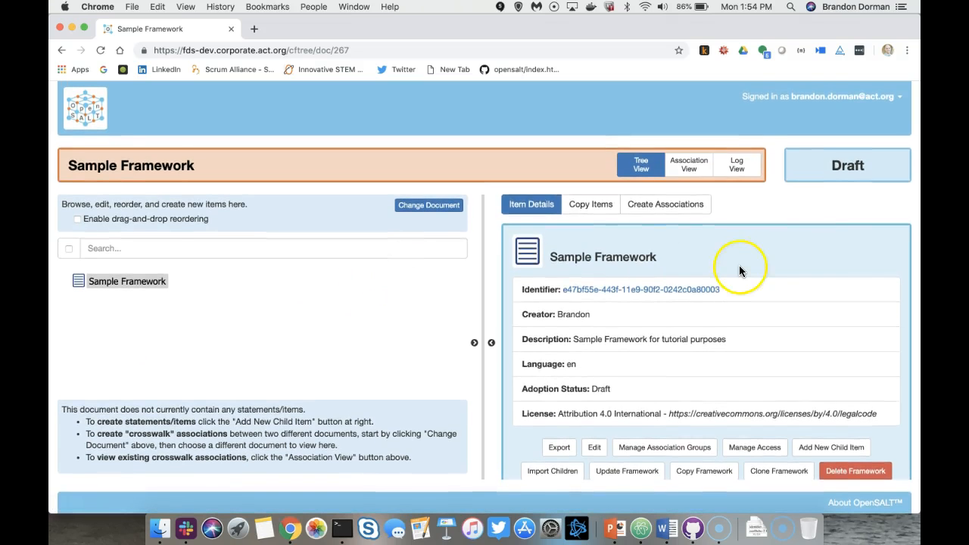
# Start a new child item of Sample Framework with full statement "Sample Statement" and human coding scheme H.A.1.
pyautogui.scroll(-2, 740, 270)
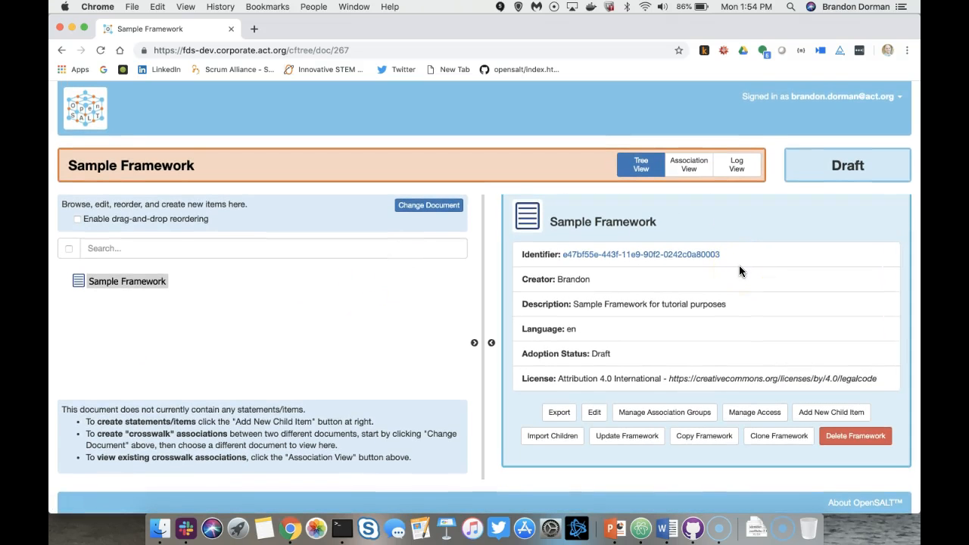
pyautogui.click(826, 414)
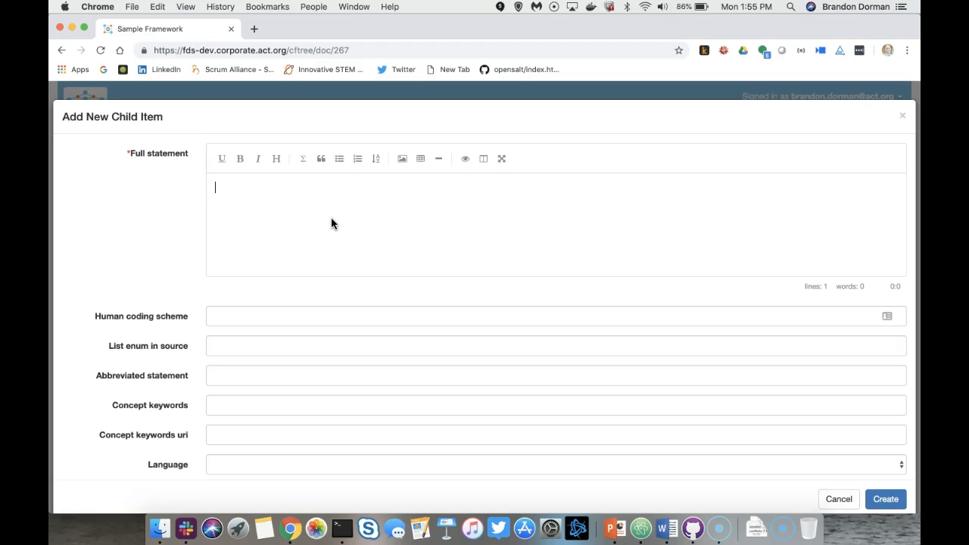
pyautogui.write('Sample Statement')
pyautogui.click(267, 316)
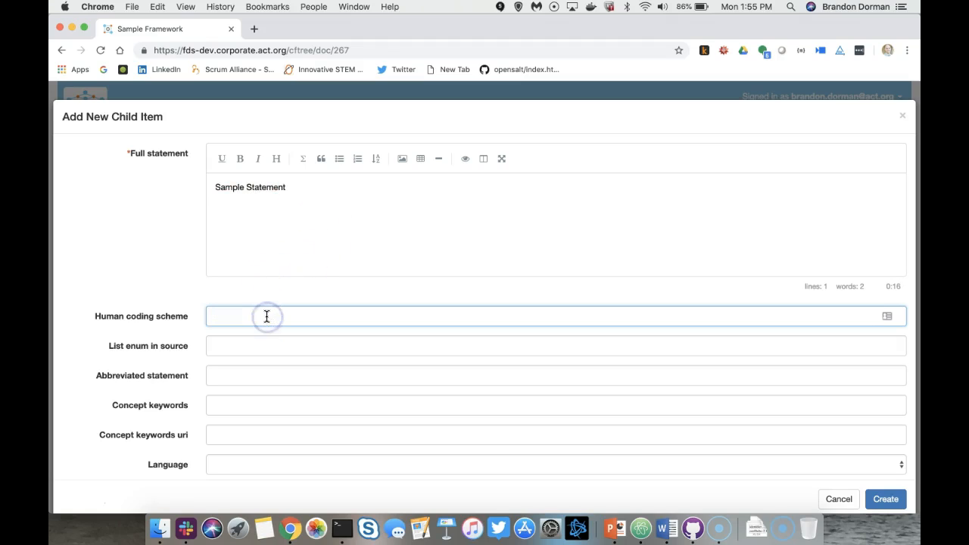
pyautogui.write('H.A.')
pyautogui.click(252, 331)
pyautogui.write('1')
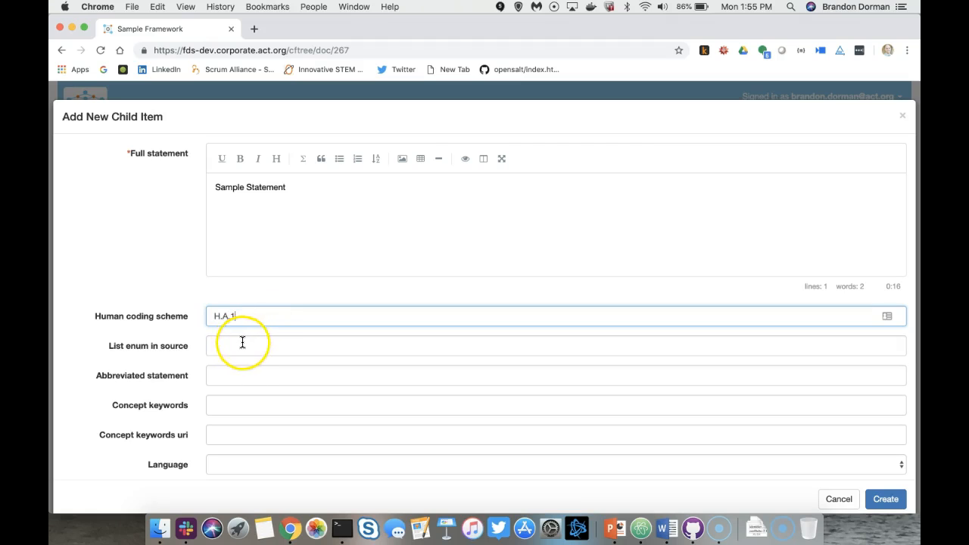
# Enter "Sample" as the abbreviated statement of the new child item.
pyautogui.scroll(-3, 243, 337)
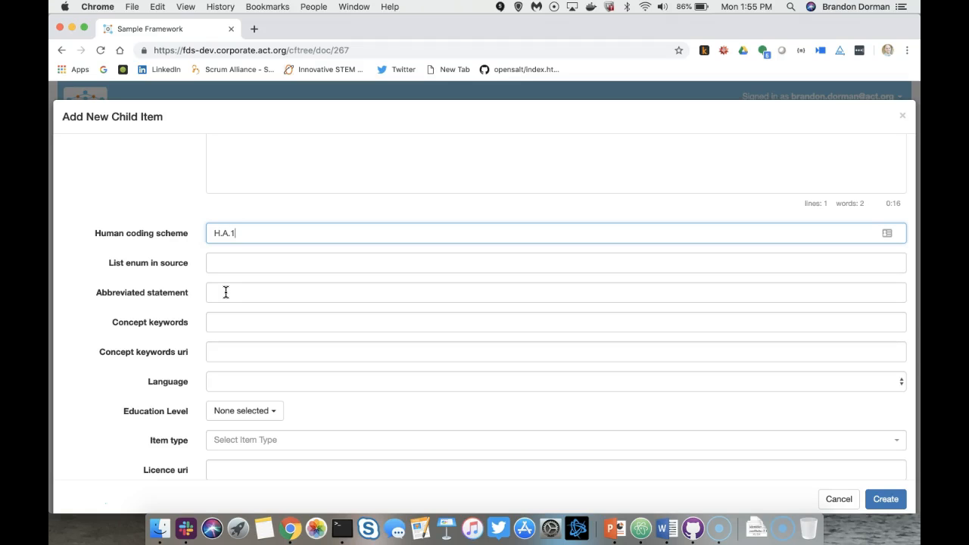
pyautogui.click(226, 292)
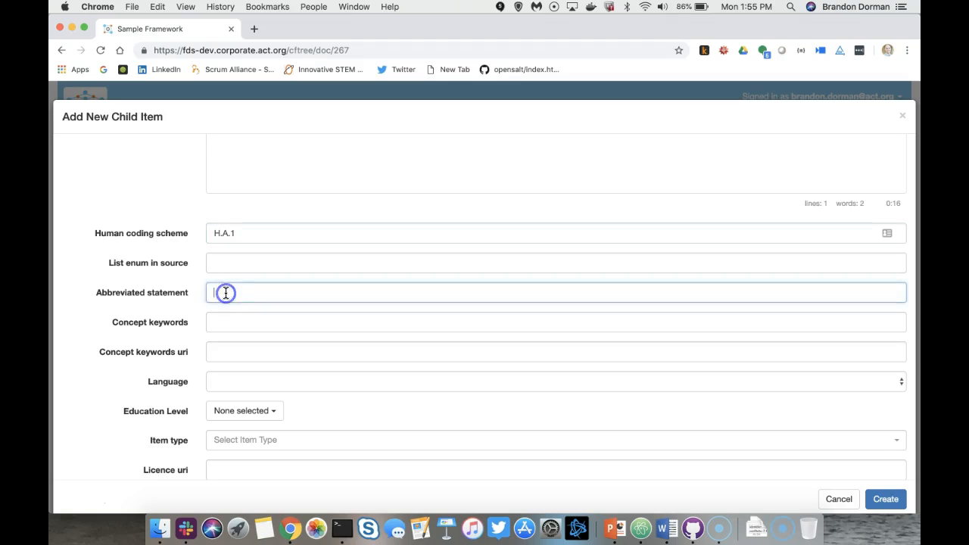
pyautogui.write('Sample')
pyautogui.scroll(2, 226, 289)
pyautogui.scroll(-4, 226, 289)
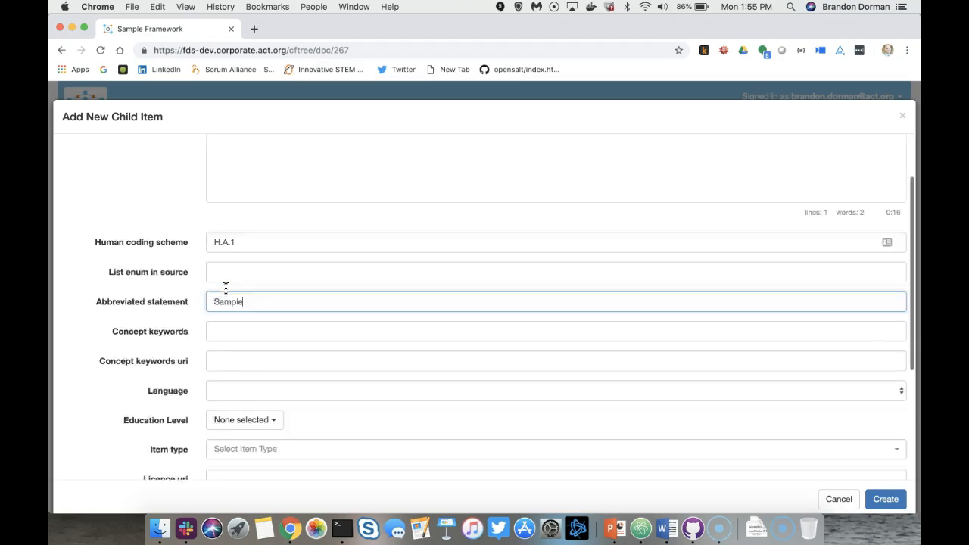
pyautogui.click(233, 255)
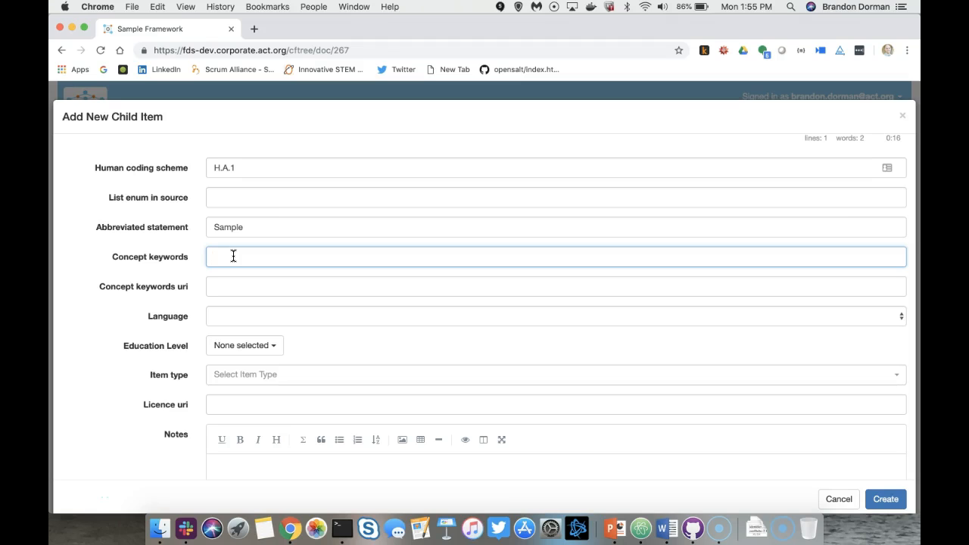
# Set the child item's language to English and its education levels to Kindergarten and First grade.
pyautogui.click(268, 320)
pyautogui.click(258, 324)
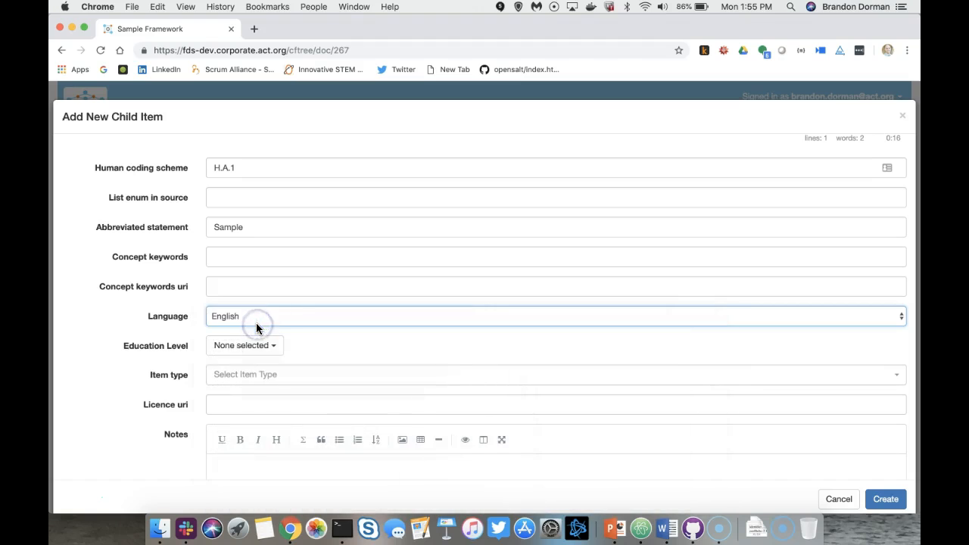
pyautogui.click(249, 347)
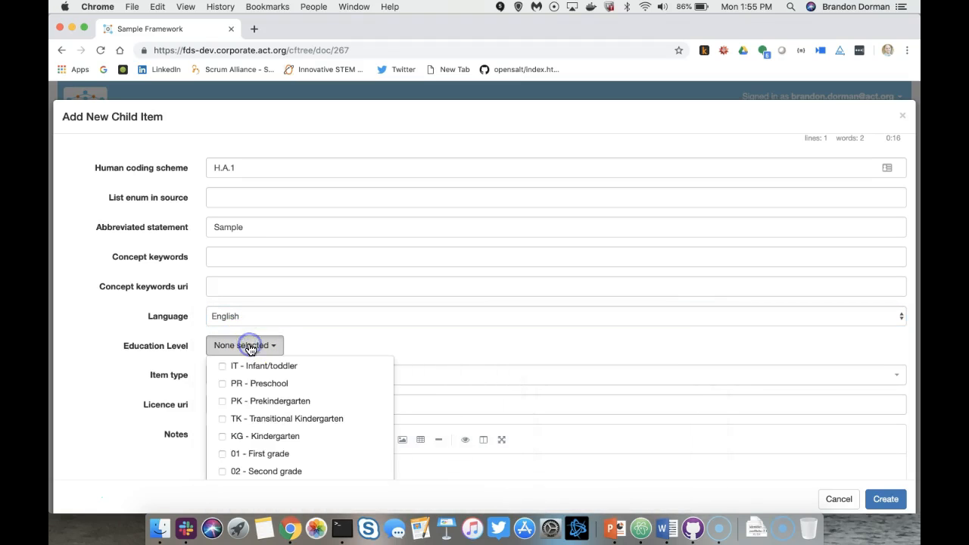
pyautogui.click(252, 455)
pyautogui.click(259, 438)
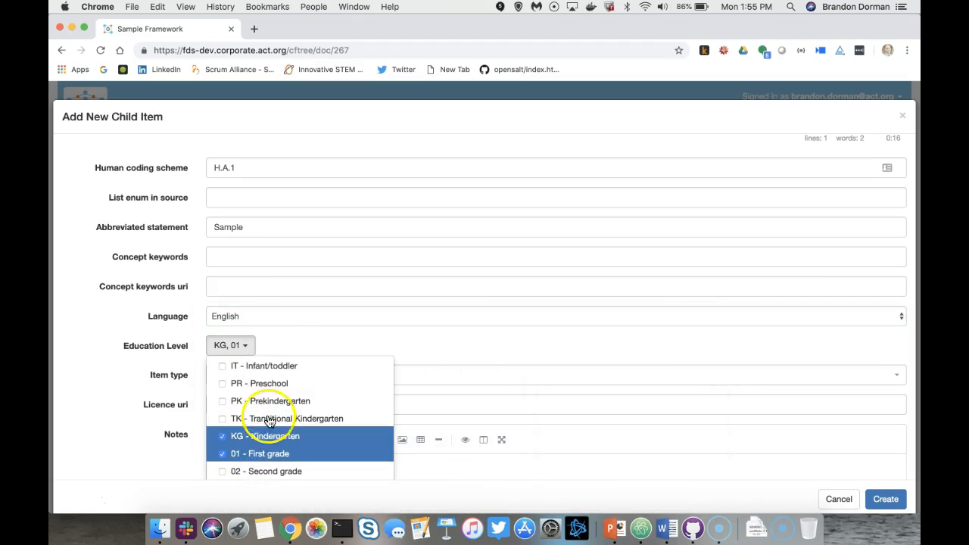
pyautogui.click(316, 342)
# Assign the new item type KSAO to the child item and create the item.
pyautogui.scroll(-2, 315, 340)
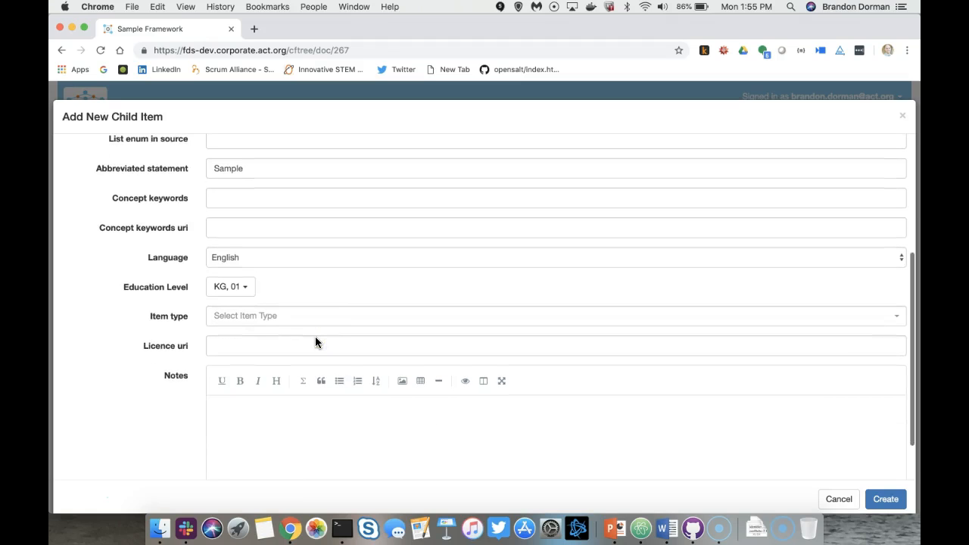
pyautogui.click(302, 315)
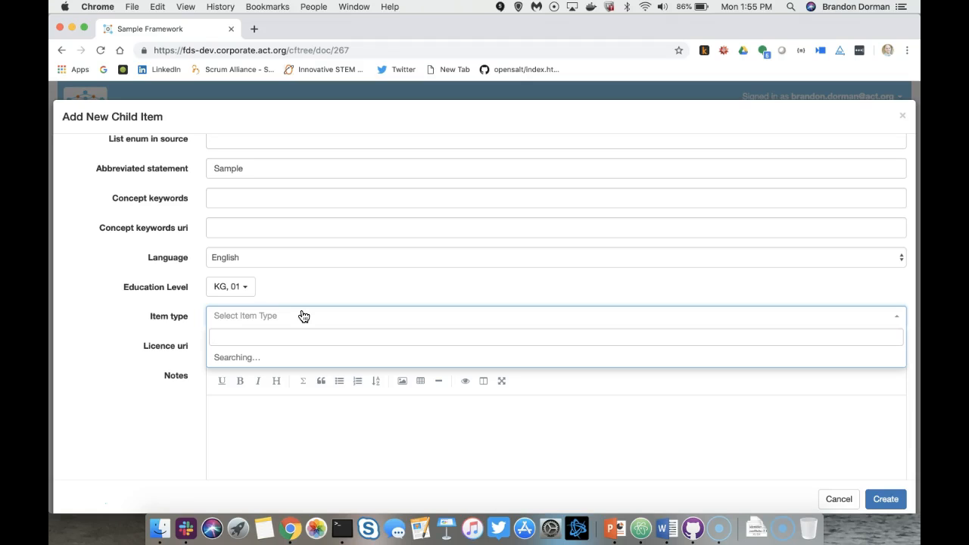
pyautogui.write('KSAH')
pyautogui.press('BackSpace')
pyautogui.write('O')
pyautogui.click(274, 358)
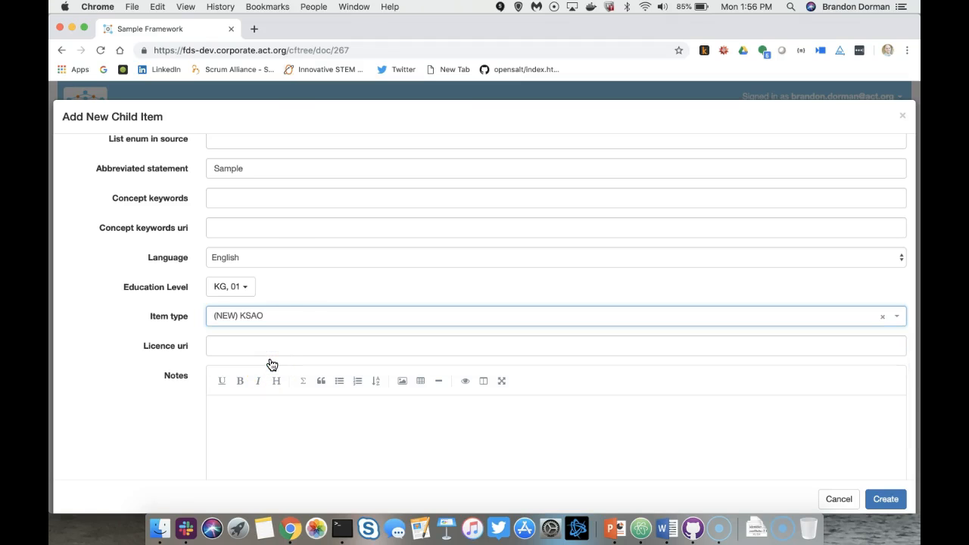
pyautogui.scroll(-2, 272, 364)
pyautogui.click(270, 359)
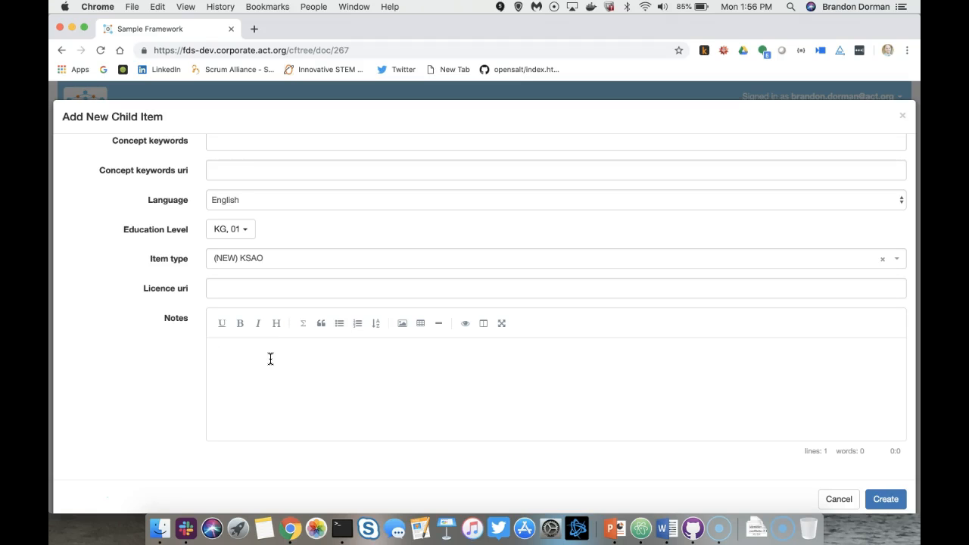
pyautogui.click(887, 499)
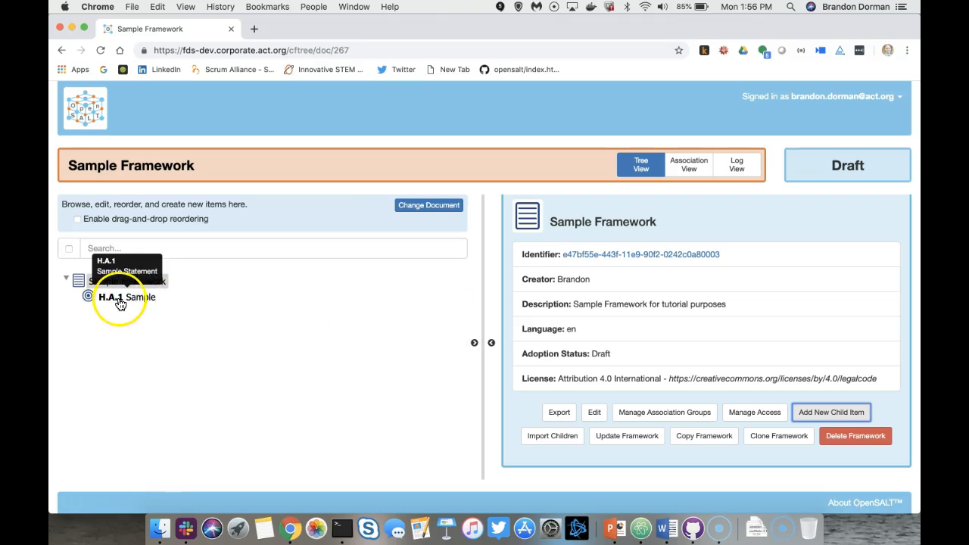
# Make the H.A.1 item a parent and create a child under it reading "I am a child statement" with human coding scheme H.A.1.1.
pyautogui.click(141, 301)
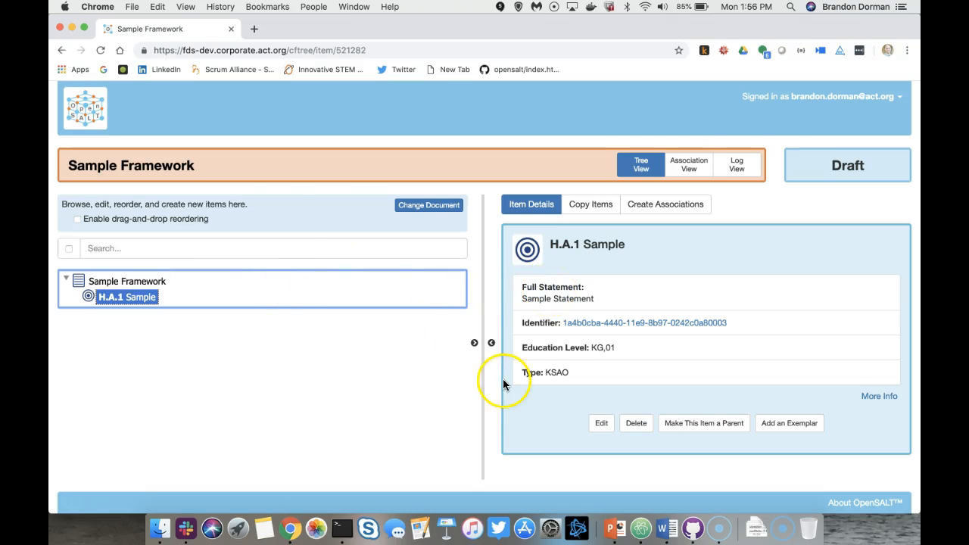
pyautogui.click(725, 423)
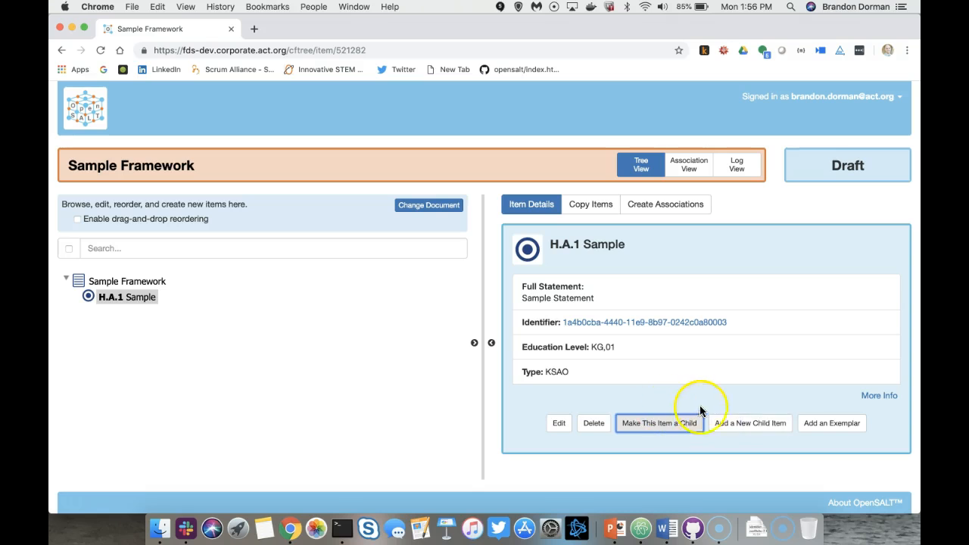
pyautogui.click(752, 423)
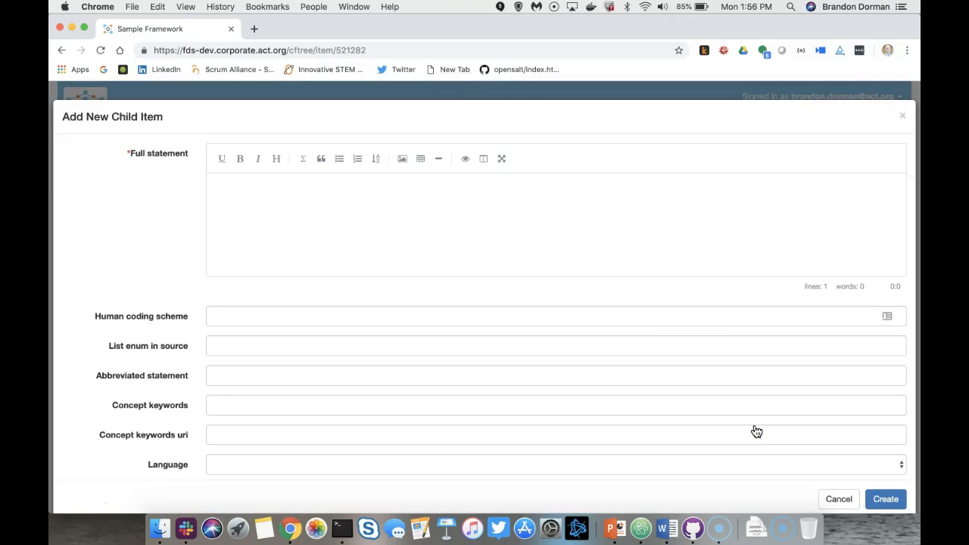
pyautogui.write('I am a child statement')
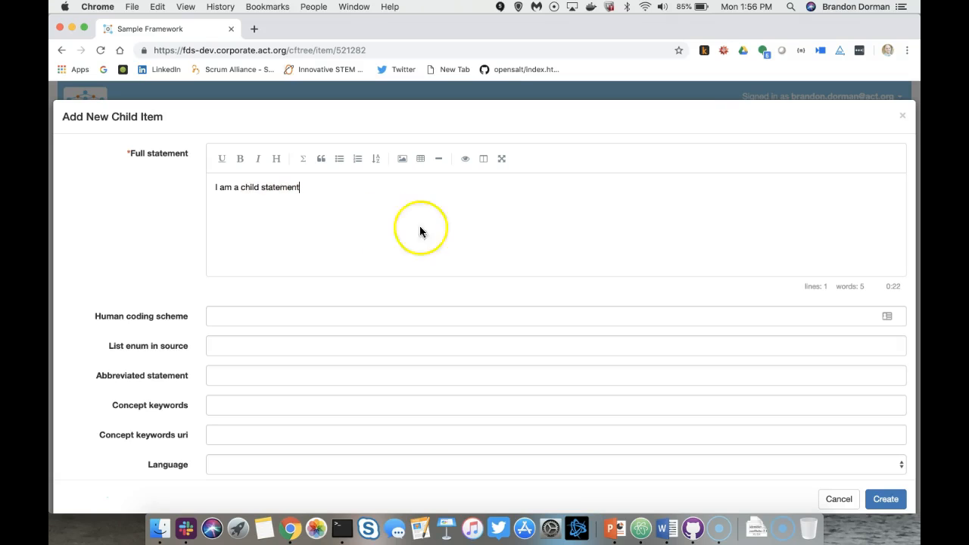
pyautogui.scroll(-3, 331, 222)
pyautogui.click(321, 222)
pyautogui.write('H.A.1.1')
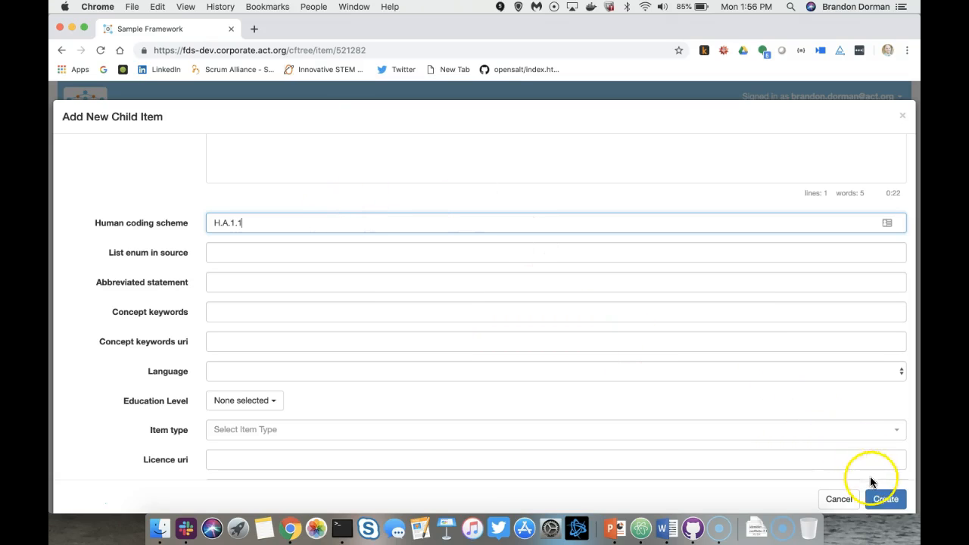
pyautogui.click(889, 502)
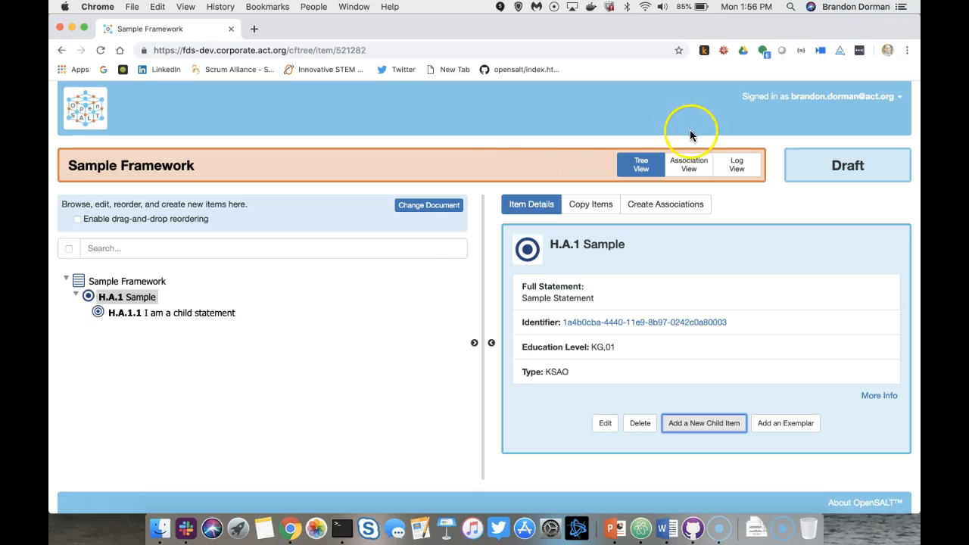
# Load the College and Career Readiness Standards document for creating associations with the sample framework.
pyautogui.click(666, 206)
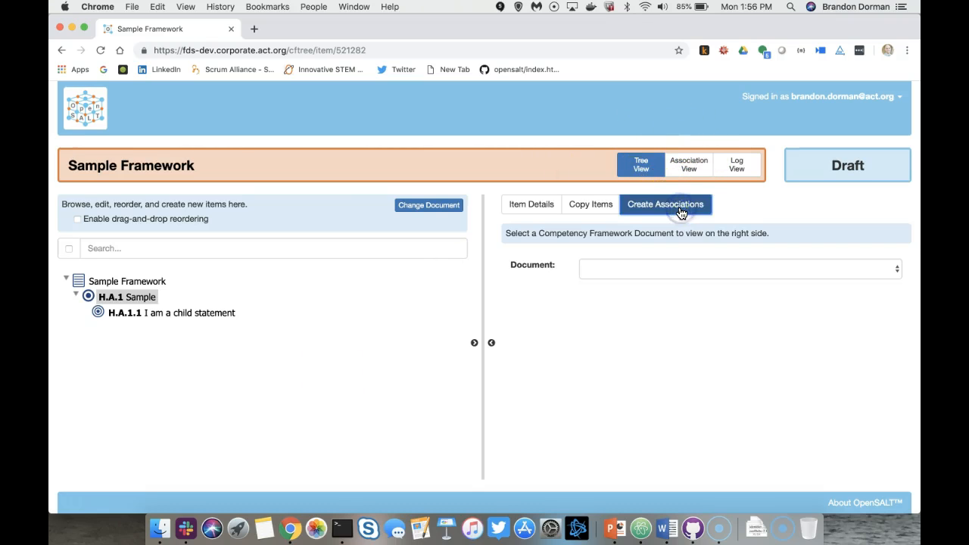
pyautogui.click(666, 259)
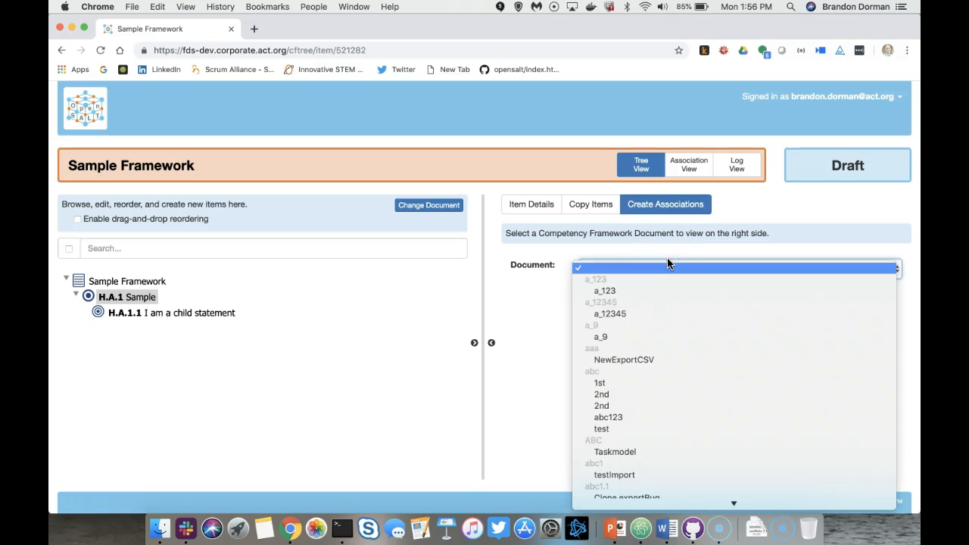
pyautogui.scroll(-5, 646, 354)
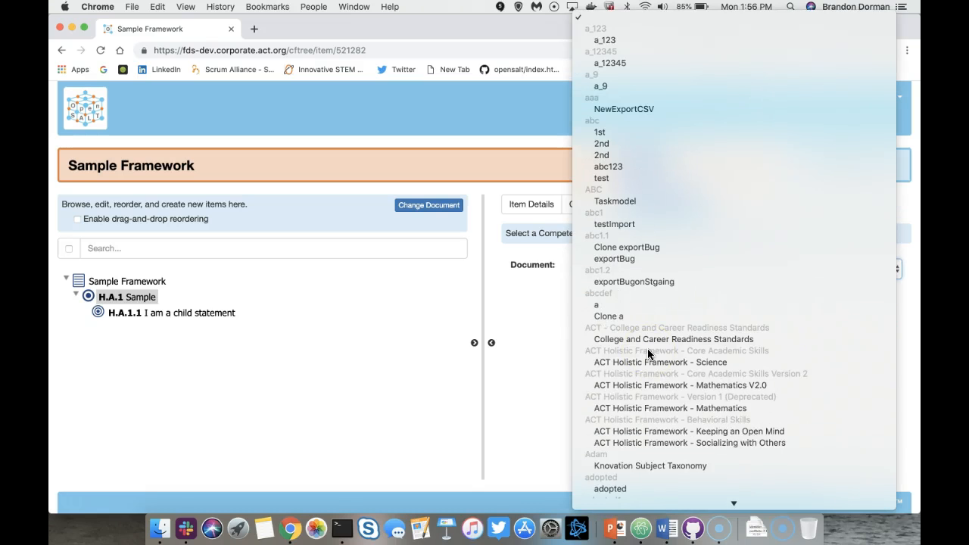
pyautogui.click(648, 341)
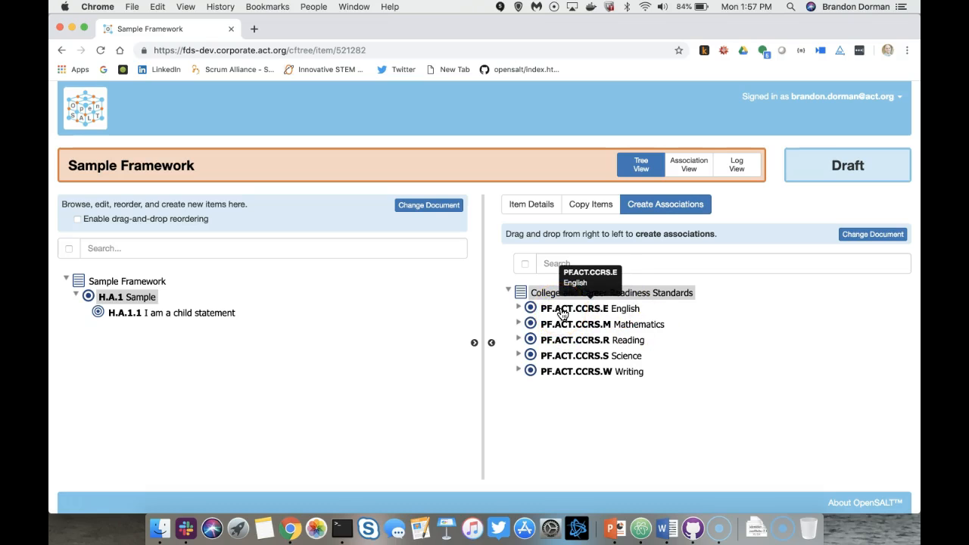
# Associate child statement H.A.1.1 with PF.ACT.CCRS.E English using the relationship type Is Related To.
pyautogui.moveTo(570, 314); pyautogui.dragTo(199, 316)
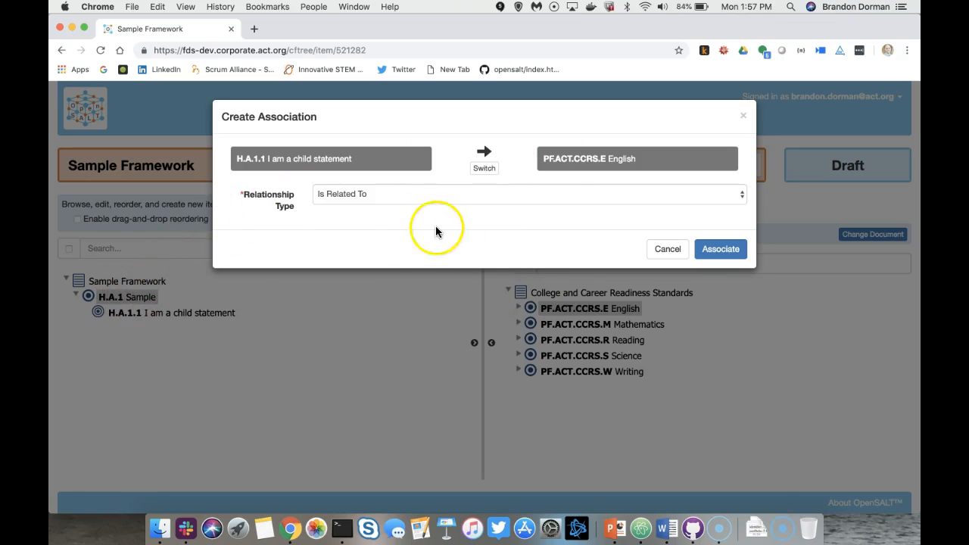
pyautogui.click(403, 197)
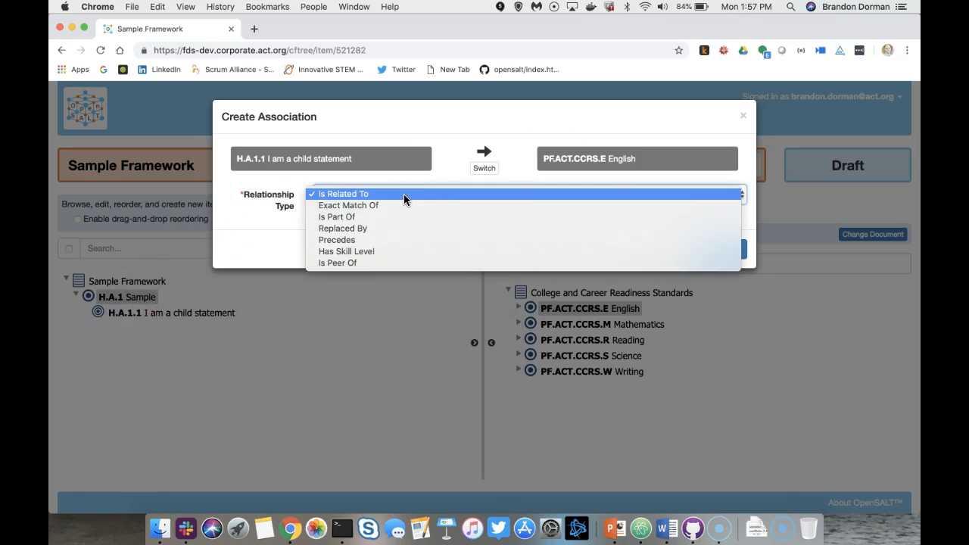
pyautogui.moveTo(403, 194); pyautogui.dragTo(387, 202)
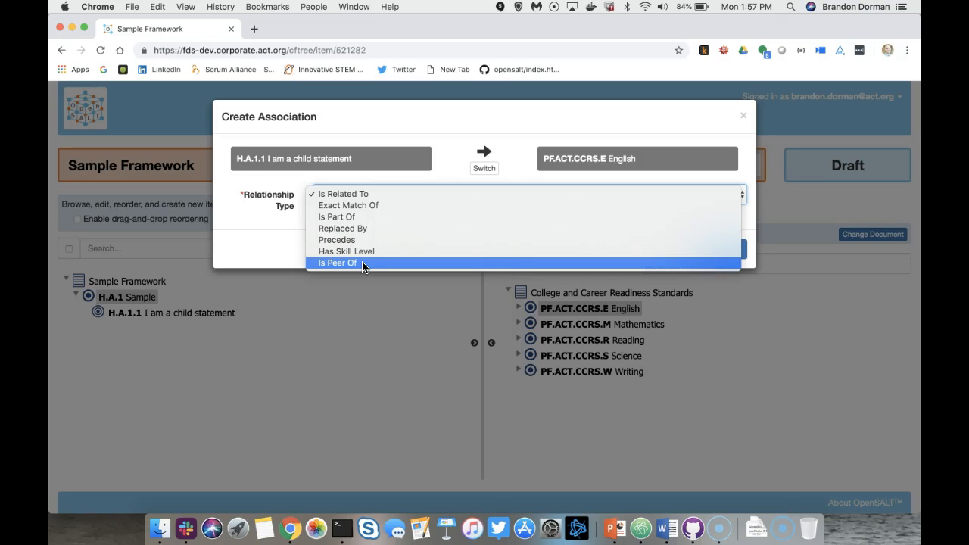
pyautogui.click(354, 194)
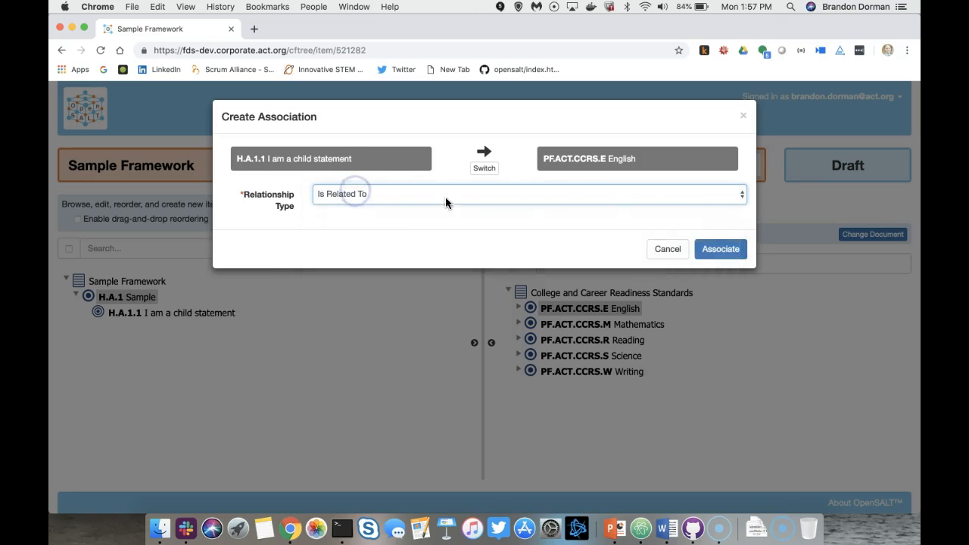
pyautogui.click(723, 250)
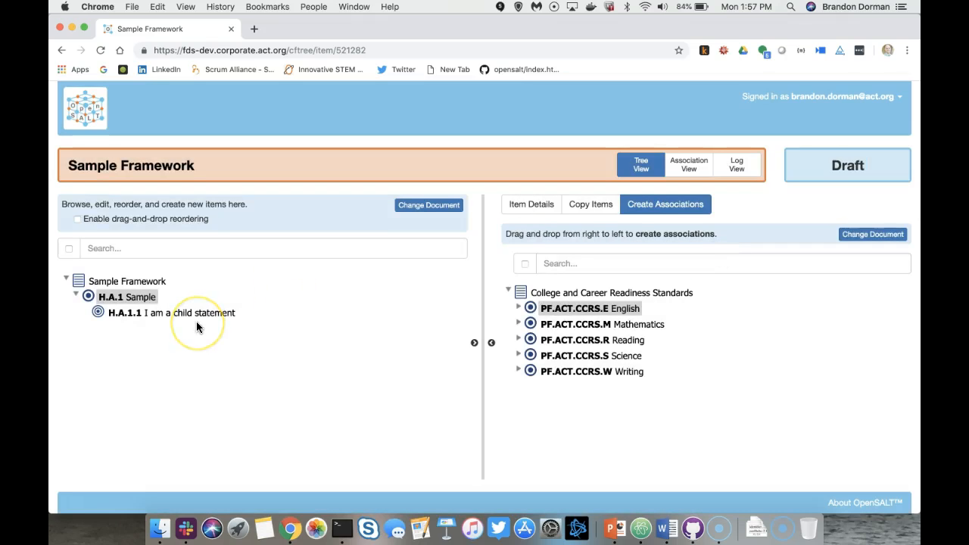
# Review the item details of H.A.1 and its child H.A.1.1 to check the new association.
pyautogui.click(535, 210)
pyautogui.scroll(-1, 528, 345)
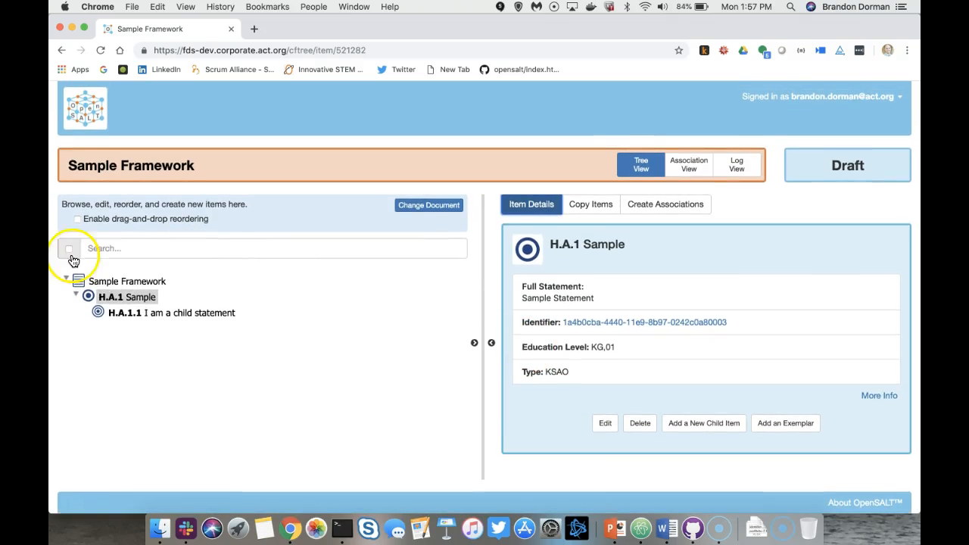
pyautogui.click(128, 292)
pyautogui.scroll(-1, 521, 324)
pyautogui.scroll(1, 530, 333)
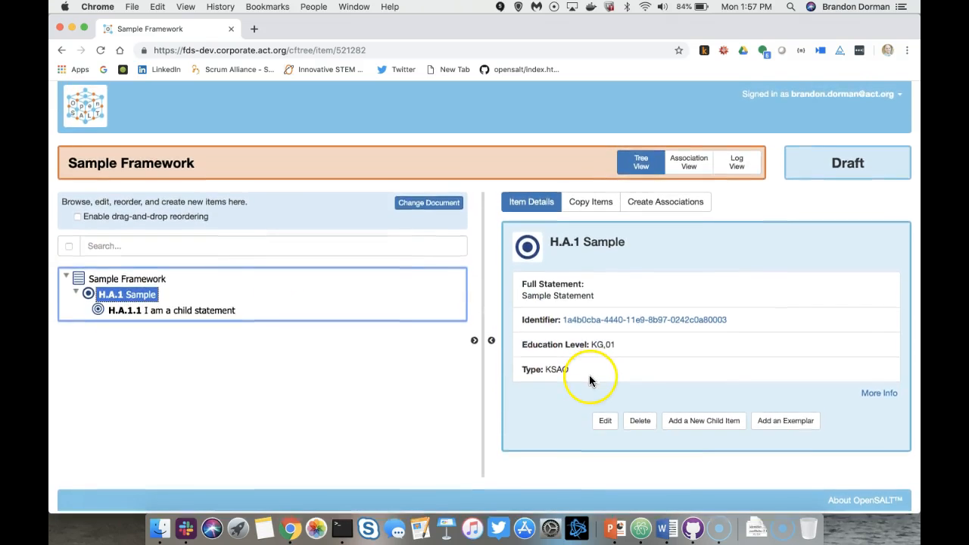
pyautogui.click(225, 312)
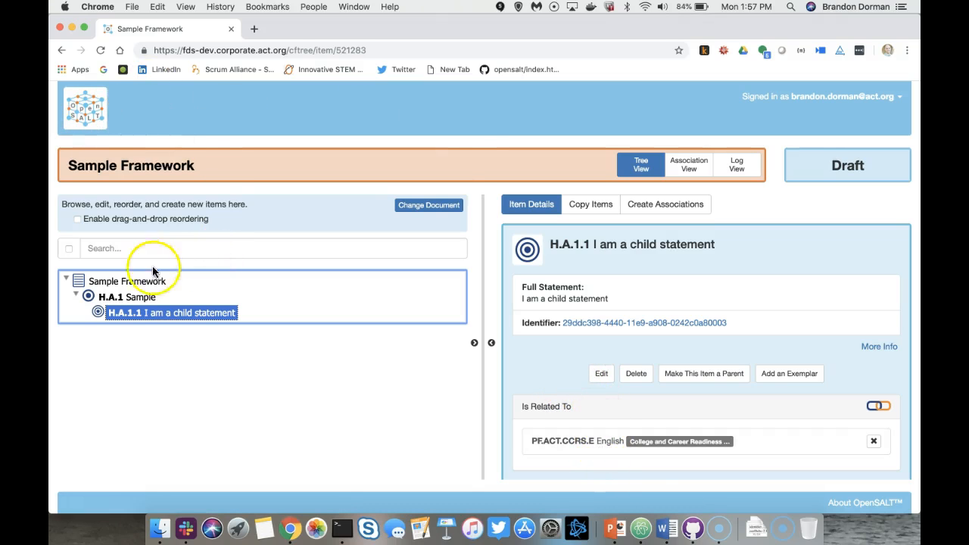
# Export the Sample Framework document as a spreadsheet and open the downloaded file in Excel.
pyautogui.click(129, 281)
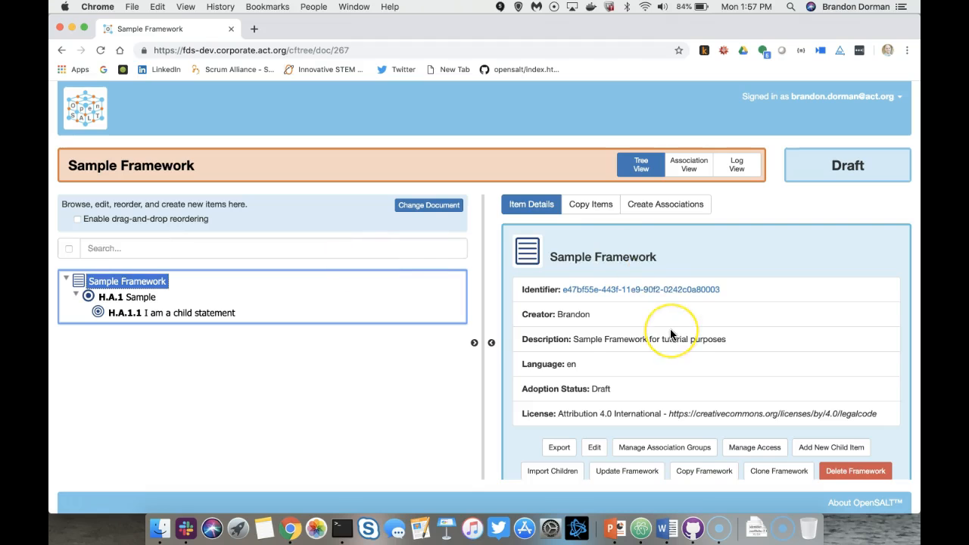
pyautogui.scroll(-2, 671, 334)
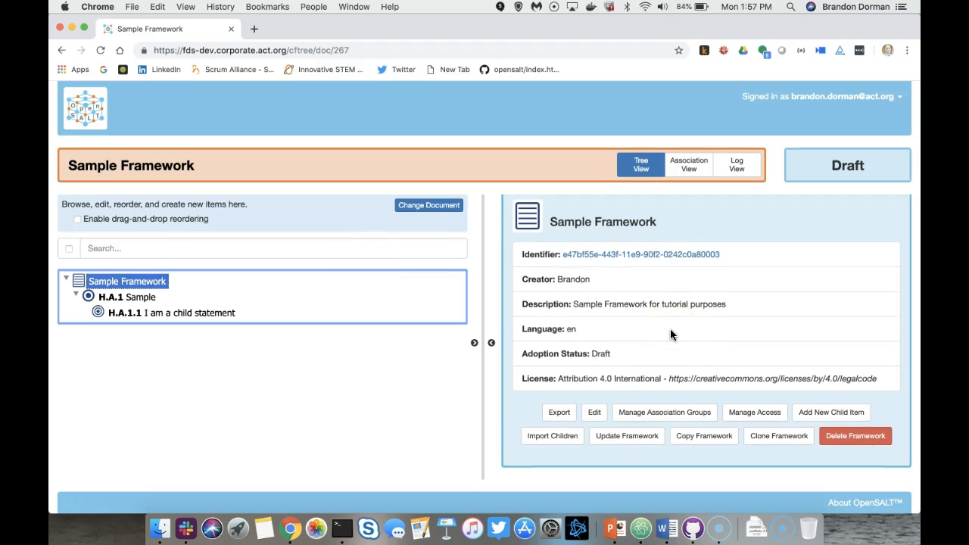
pyautogui.click(559, 412)
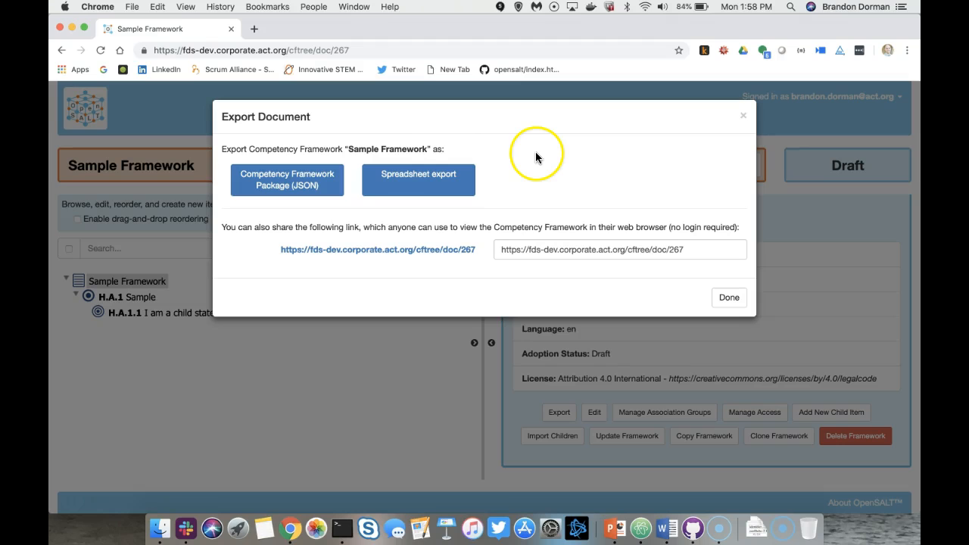
pyautogui.click(422, 184)
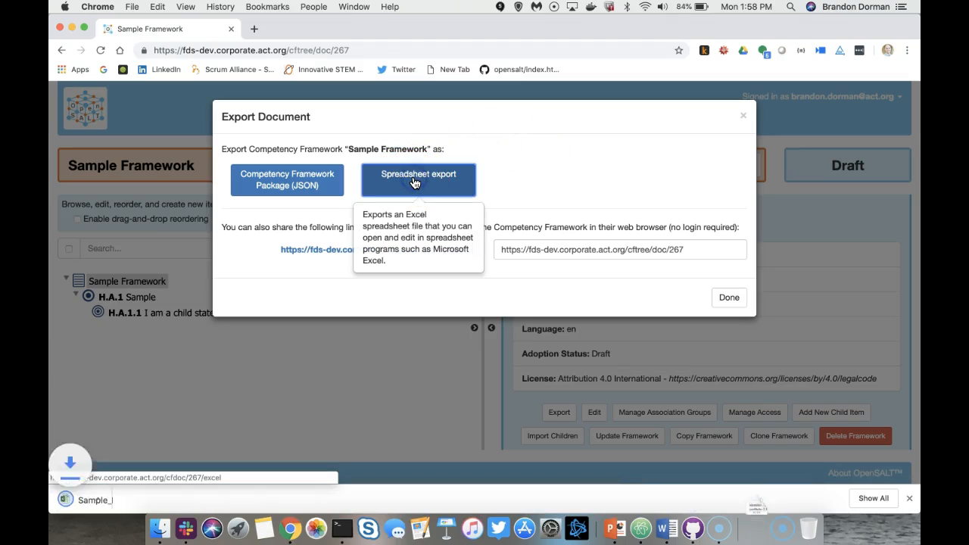
pyautogui.click(158, 494)
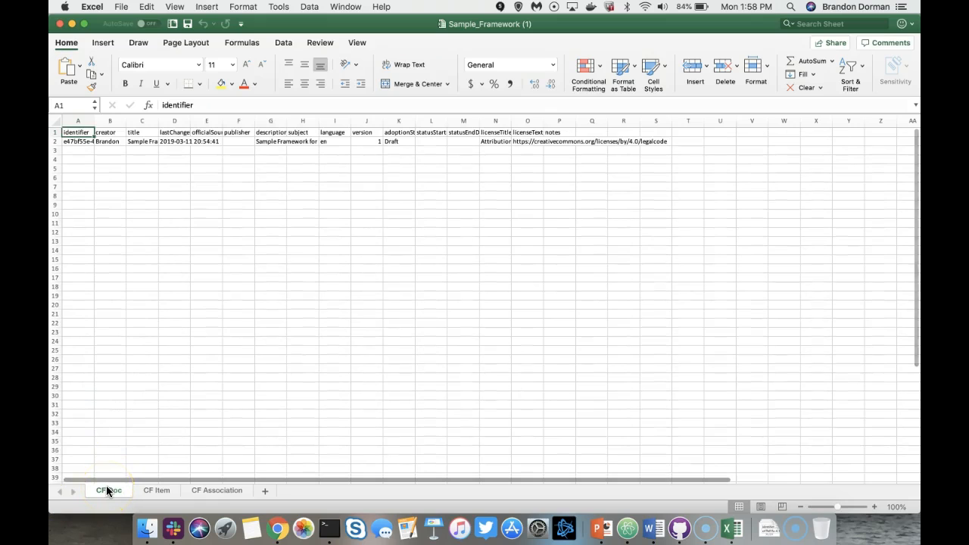
# Examine the CF Item and CF Association sheets, including the Is Related To row's origin and destination identifiers.
pyautogui.click(156, 491)
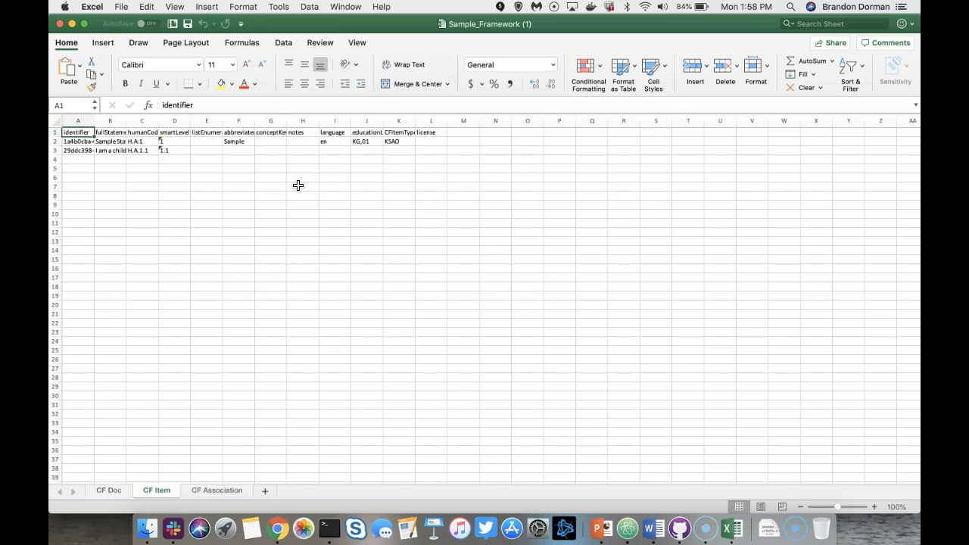
pyautogui.click(215, 492)
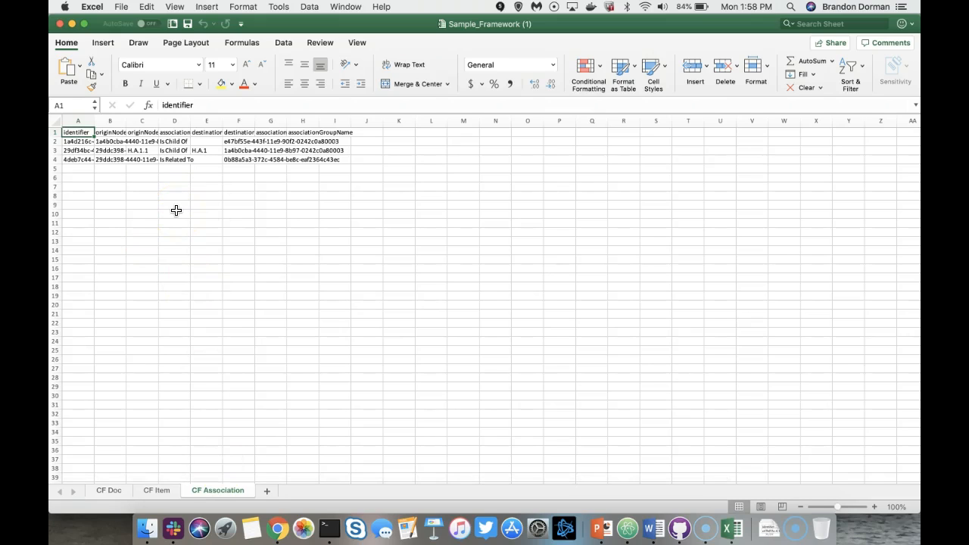
pyautogui.click(168, 160)
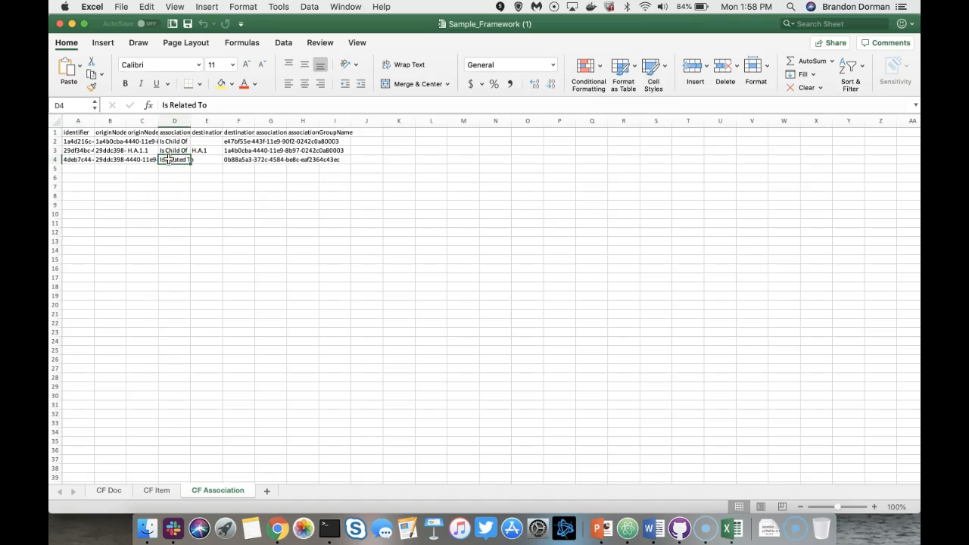
pyautogui.click(109, 159)
pyautogui.click(234, 160)
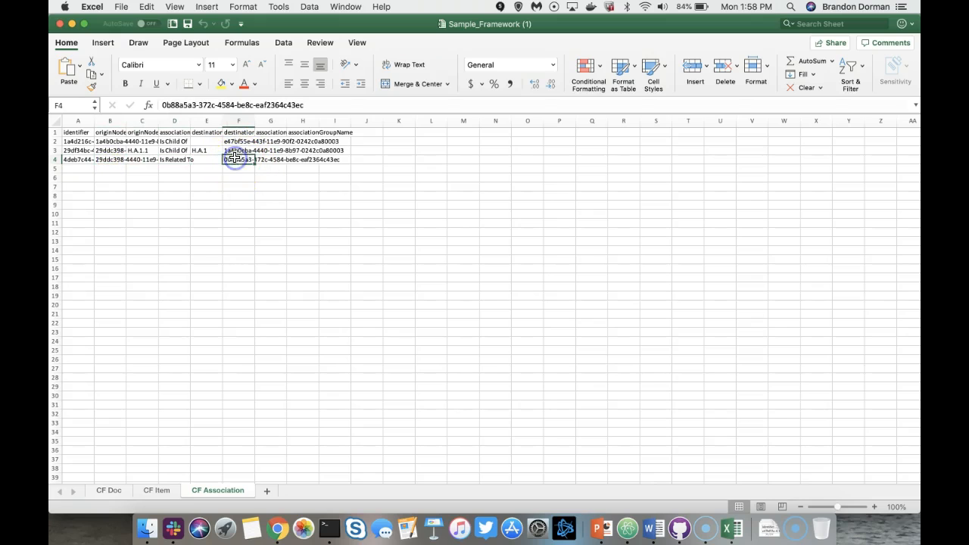
# In row 4 of the CF Item sheet, enter full statement "Add a Statement", human coding scheme H.A.1.2 and smart level 1.2.
pyautogui.click(155, 492)
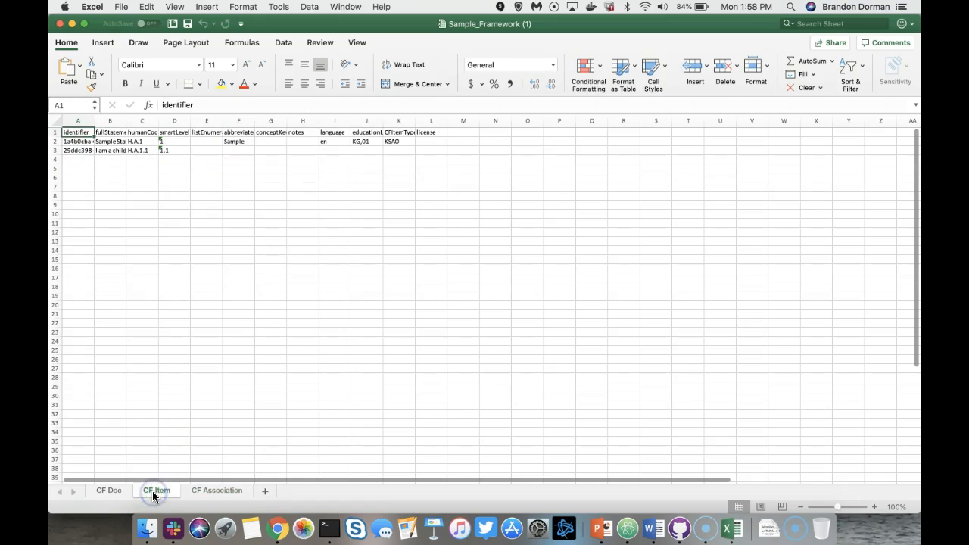
pyautogui.click(114, 159)
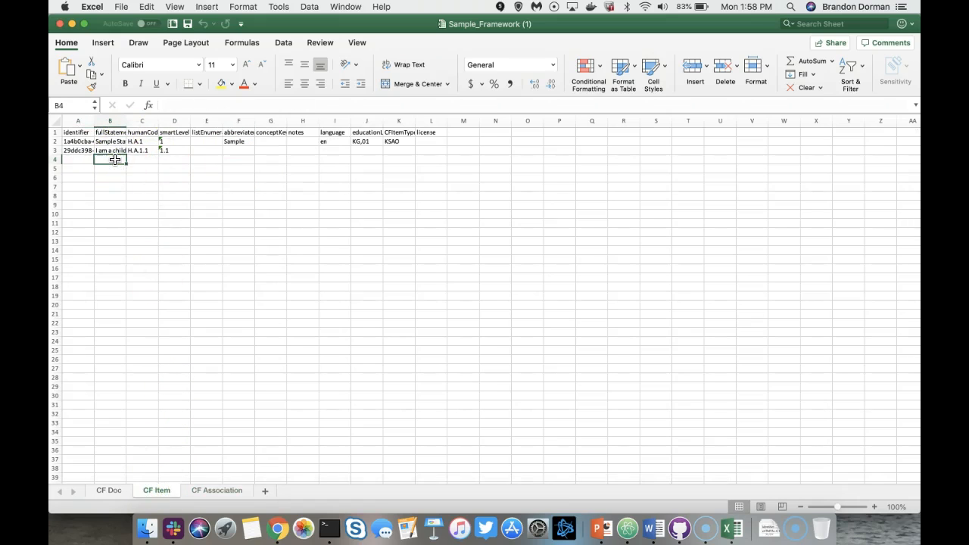
pyautogui.write('Add a Statement')
pyautogui.press('Tab')
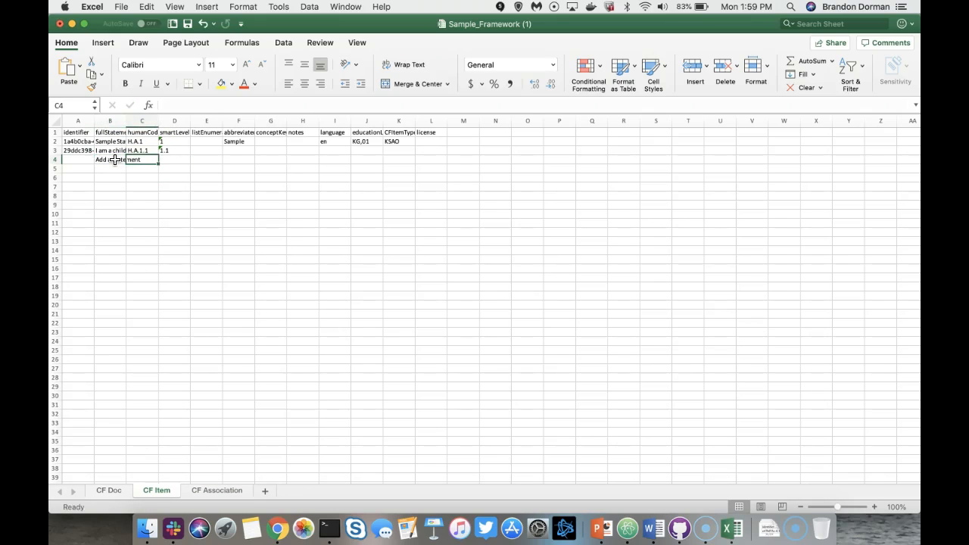
pyautogui.write('H.A.1.2')
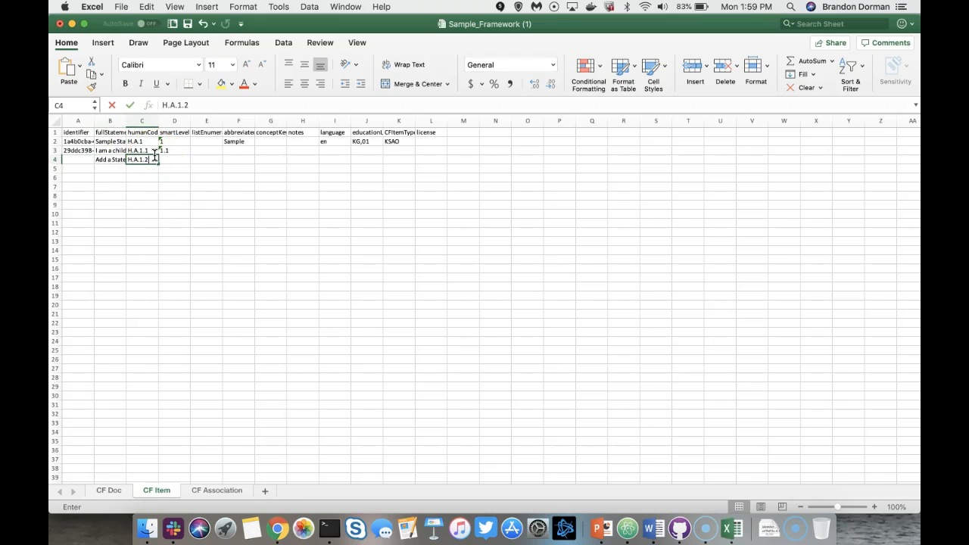
pyautogui.click(175, 160)
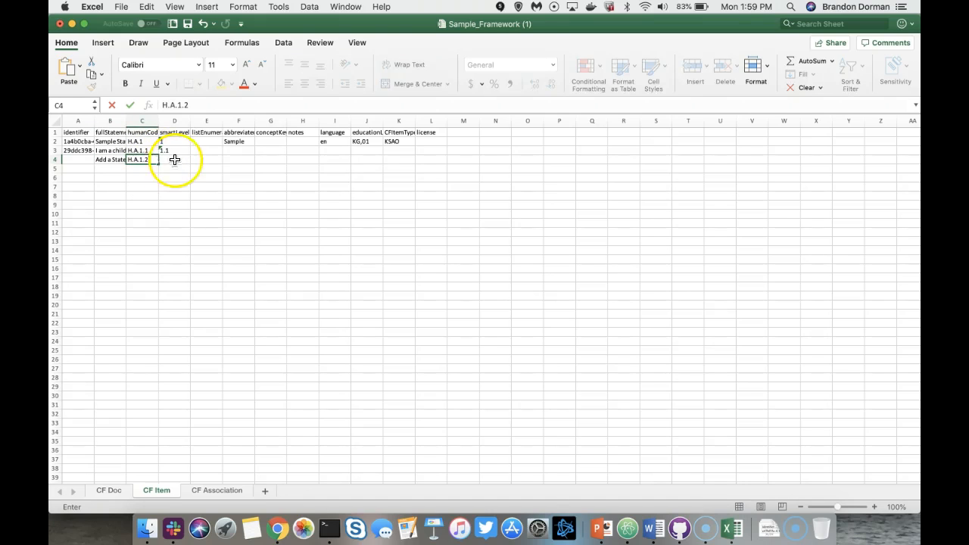
pyautogui.write('1.2')
pyautogui.press('Return')
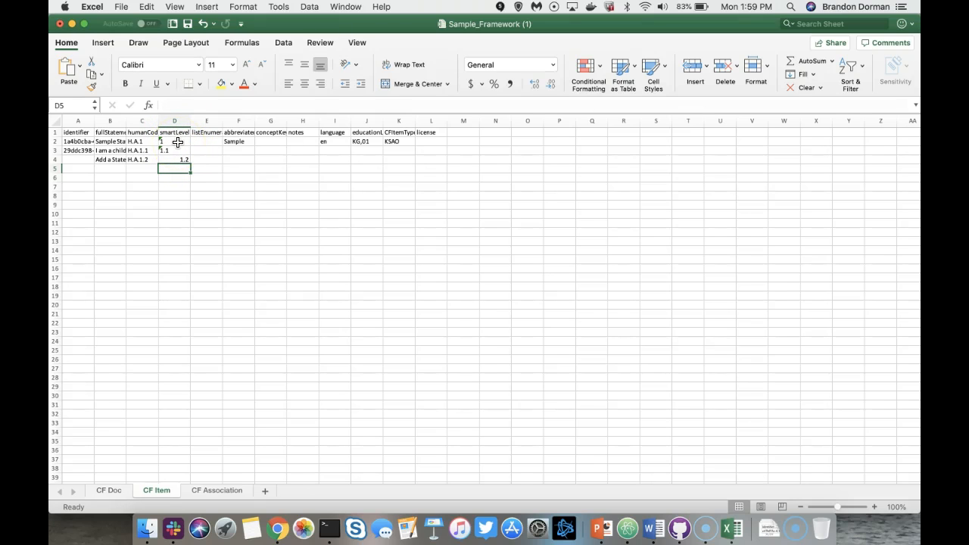
# Save and close the workbook, and dismiss the Export Document dialog in OpenSALT.
pyautogui.click(188, 23)
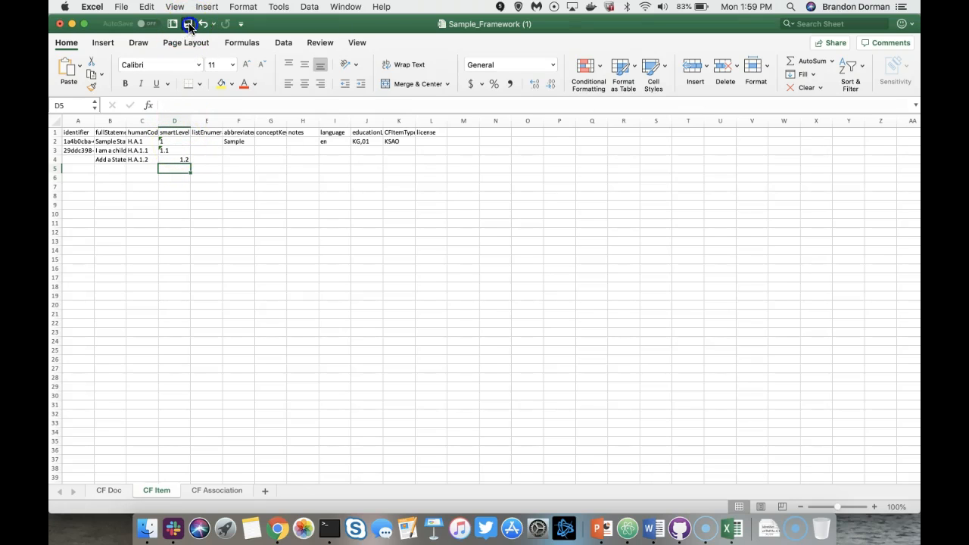
pyautogui.click(60, 25)
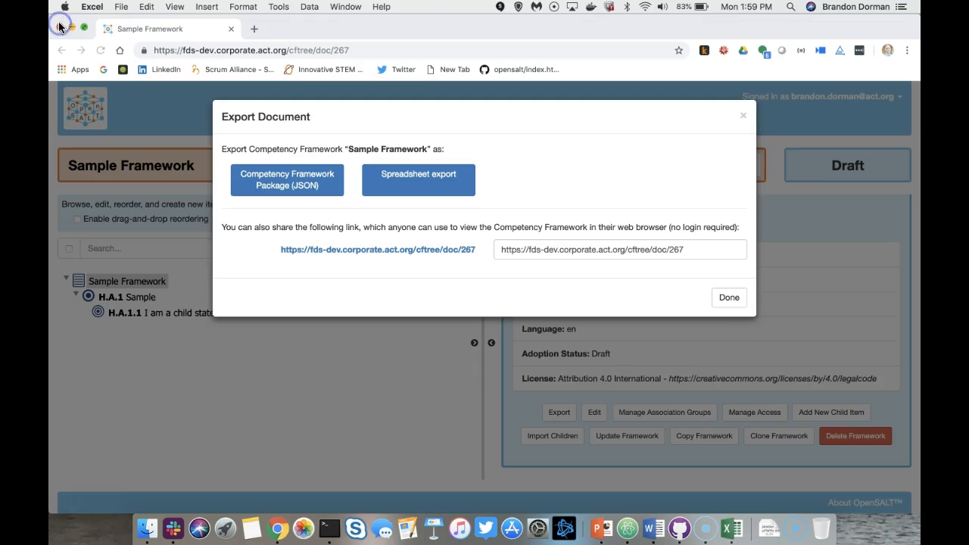
pyautogui.click(719, 297)
pyautogui.click(722, 296)
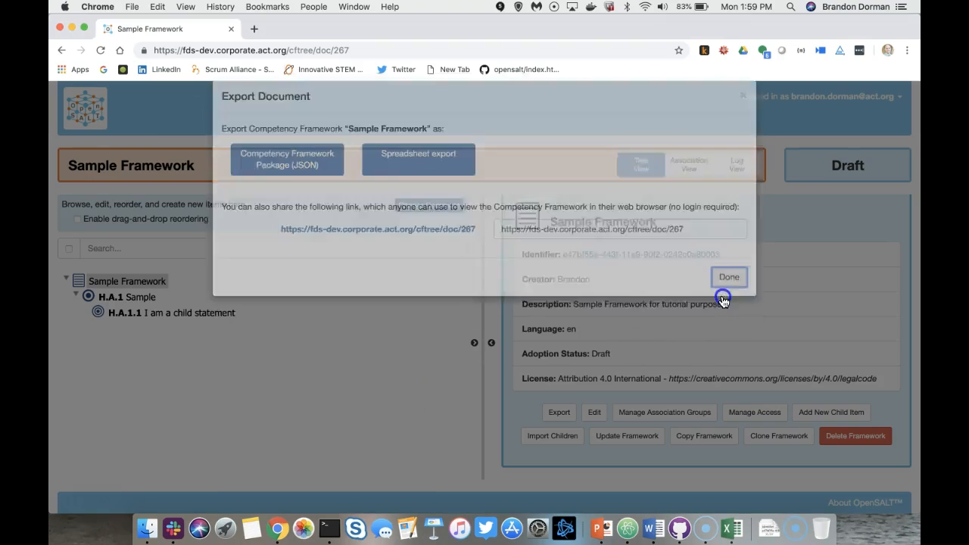
# Update the framework by importing the spreadsheet Sample_Framework (1).xlsx and open the imported H.A.1.2 statement's details.
pyautogui.click(615, 439)
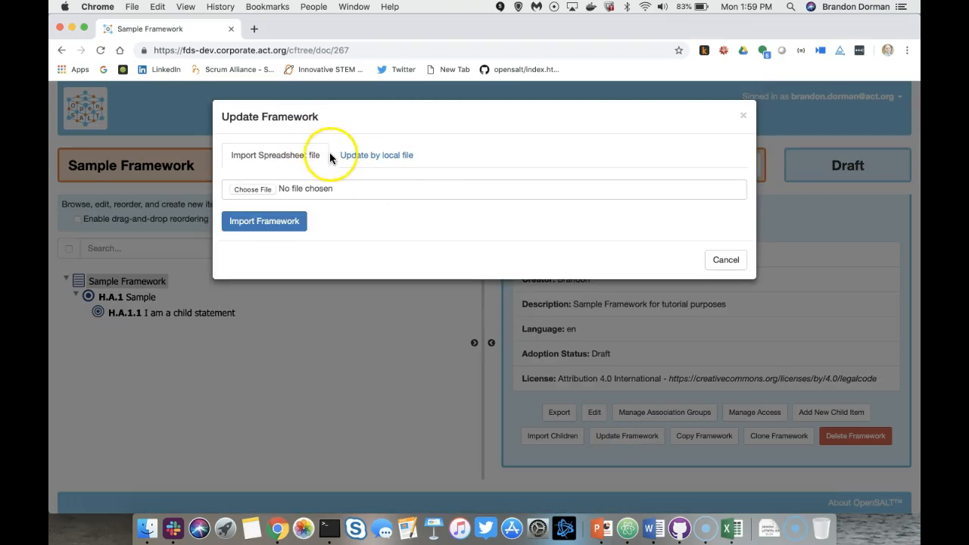
pyautogui.click(251, 190)
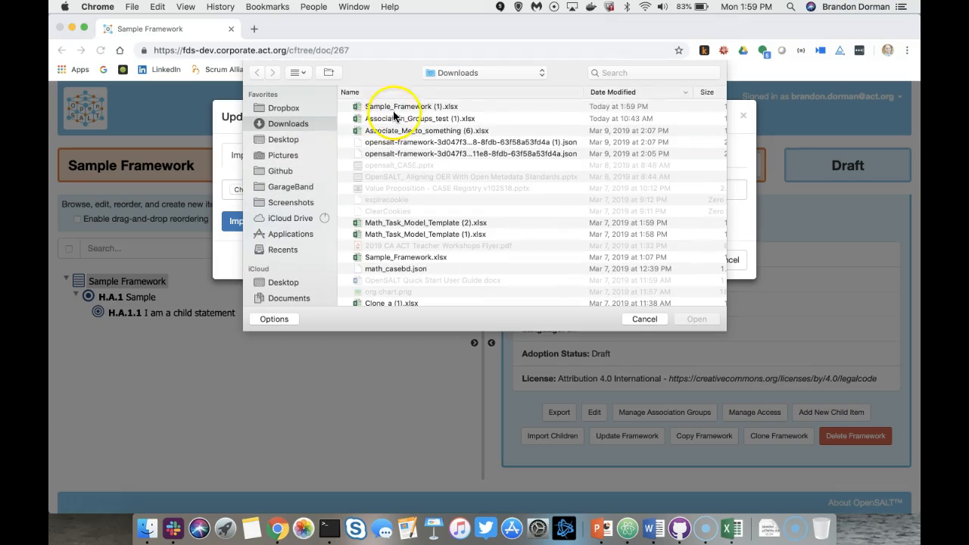
pyautogui.doubleClick(405, 108)
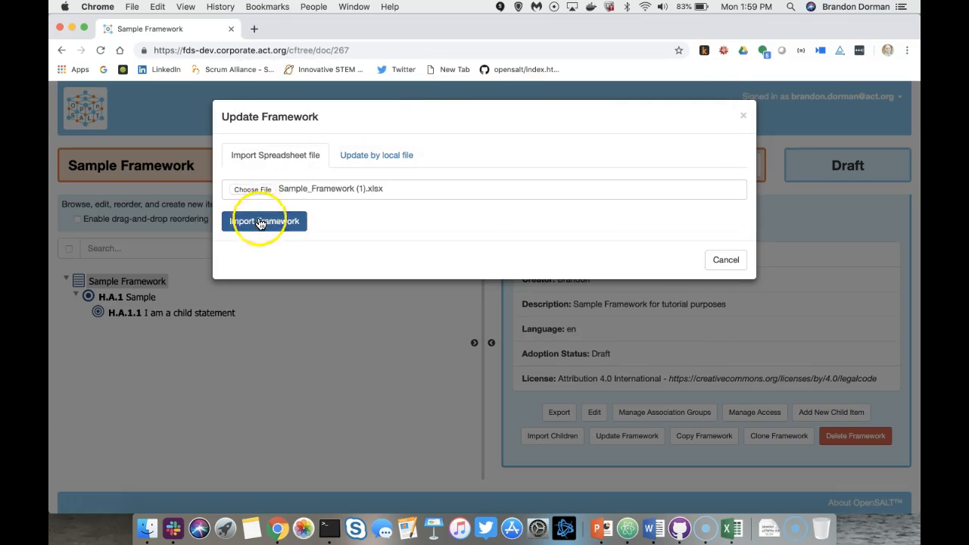
pyautogui.click(259, 220)
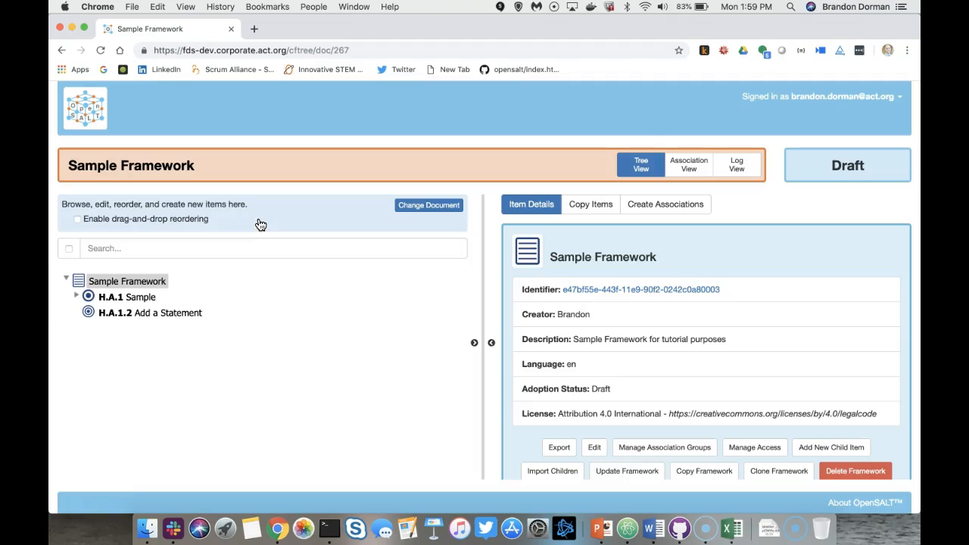
pyautogui.click(159, 315)
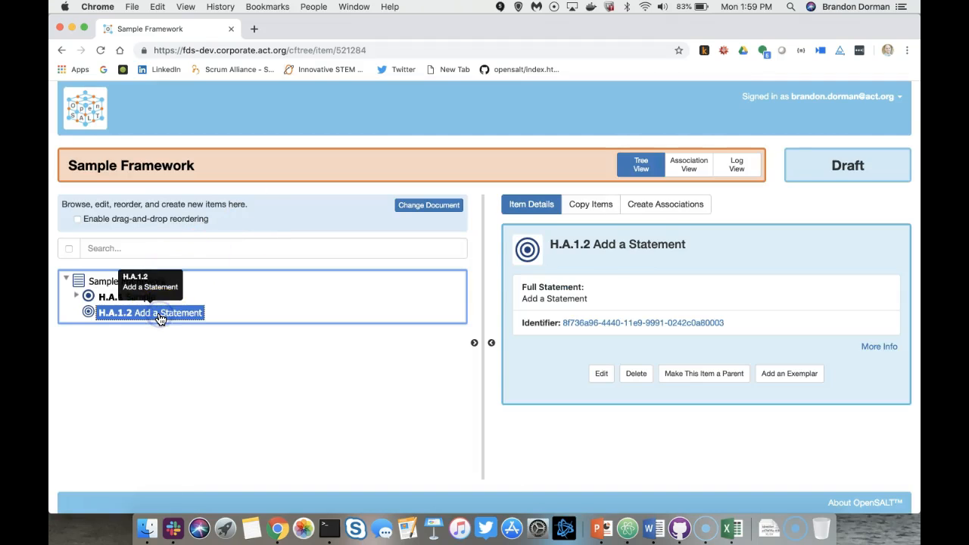